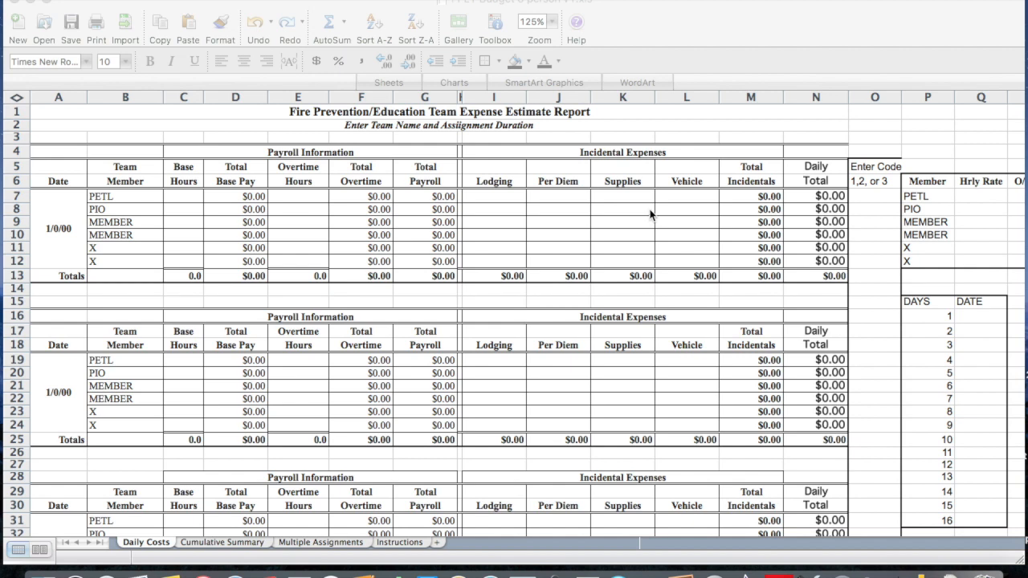
# - Examine the Daily Costs sheet, including the rate and date tables, budget codes, worksheet instructions, daily expense blocks and the summary sections at the end
pyautogui.hscroll(5, 651, 215)
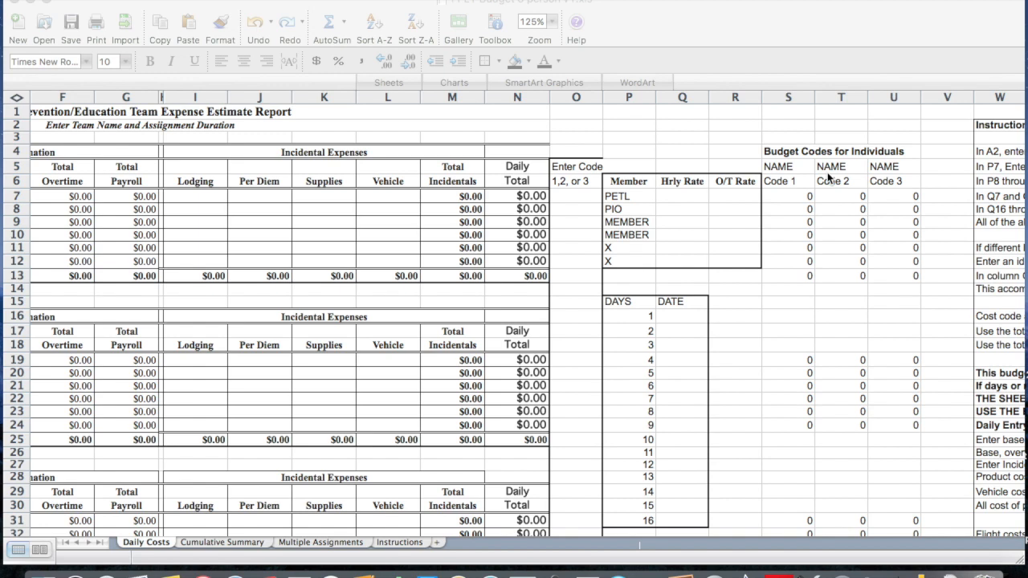
pyautogui.hscroll(10, 829, 179)
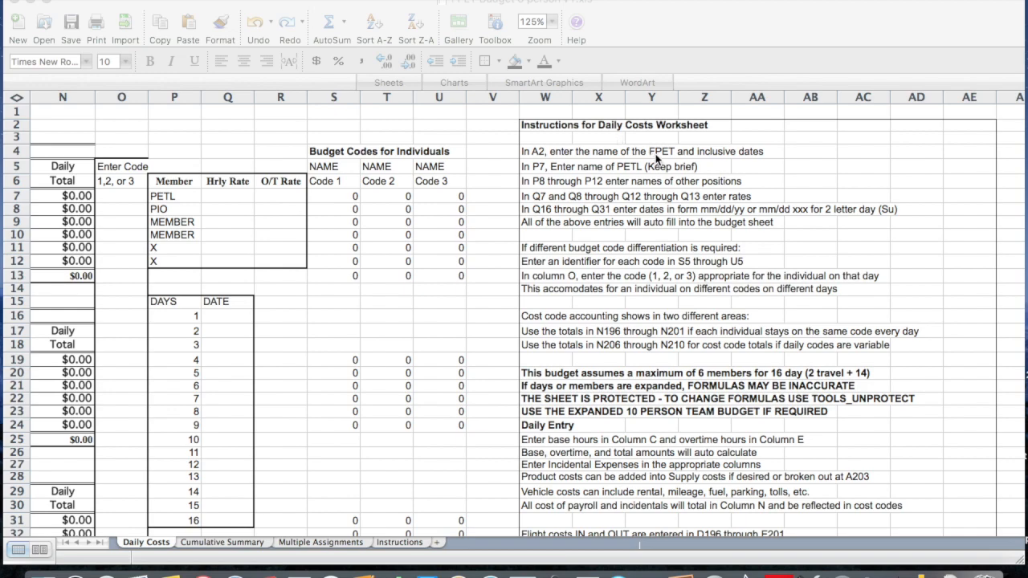
pyautogui.hscroll(-10, 656, 159)
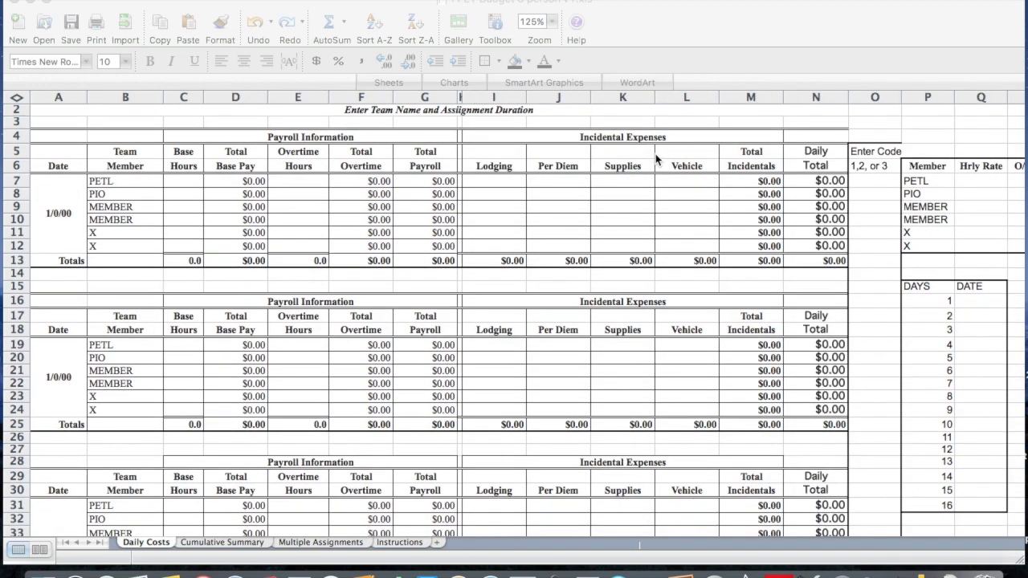
pyautogui.scroll(-3, 655, 160)
pyautogui.scroll(-20, 655, 165)
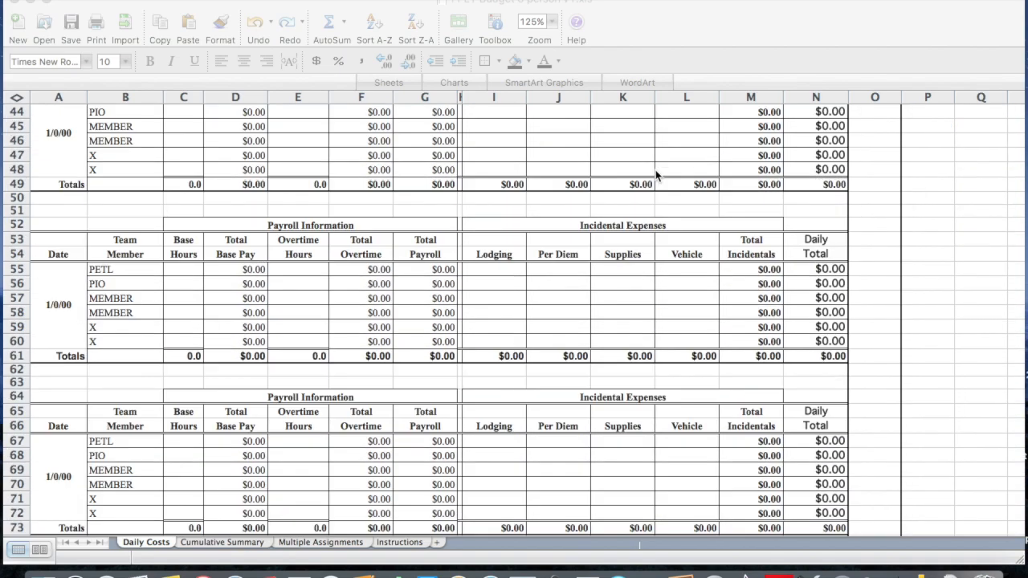
pyautogui.scroll(-20, 656, 175)
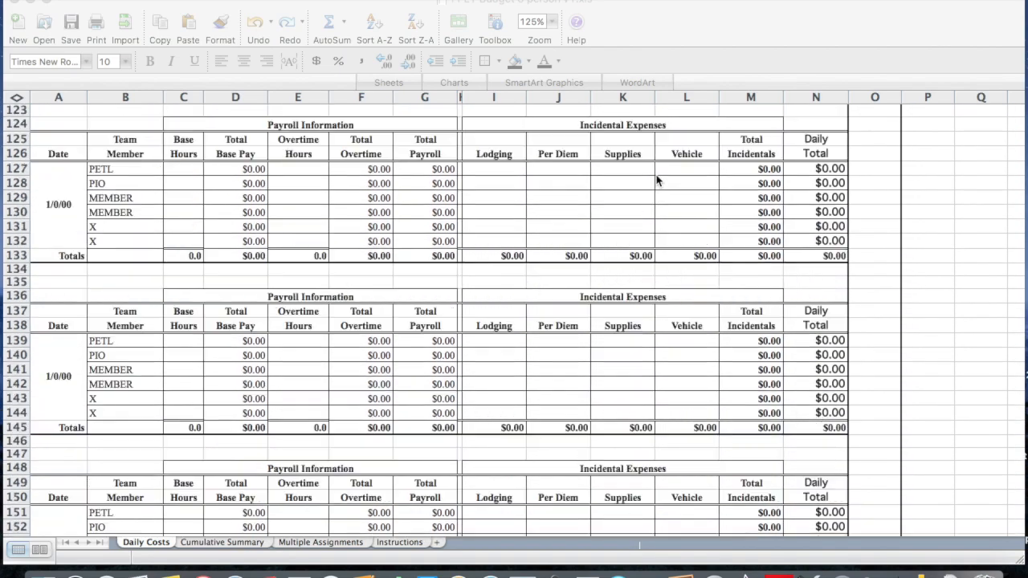
pyautogui.scroll(-13, 656, 188)
pyautogui.scroll(5, 656, 188)
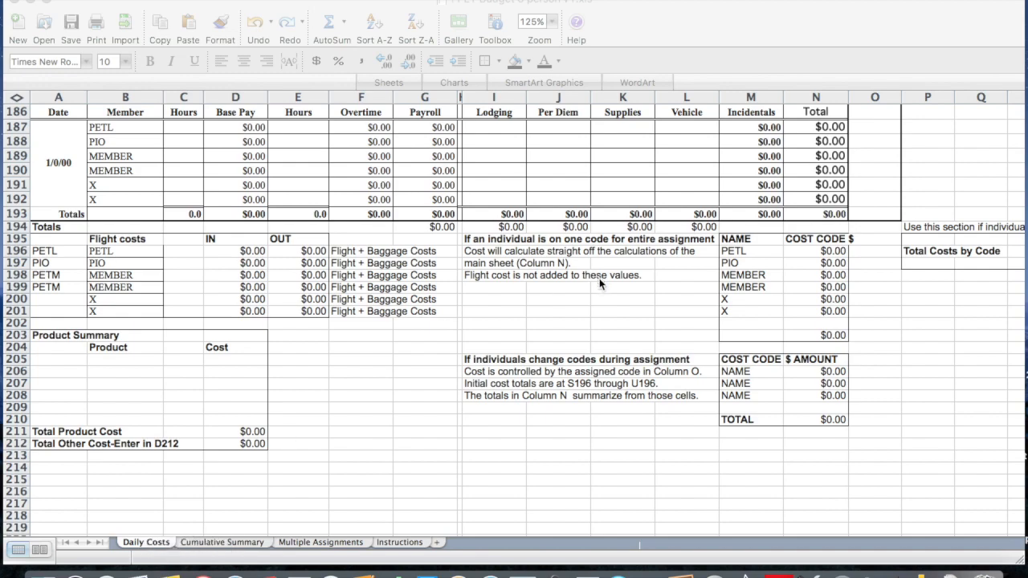
pyautogui.scroll(20, 599, 283)
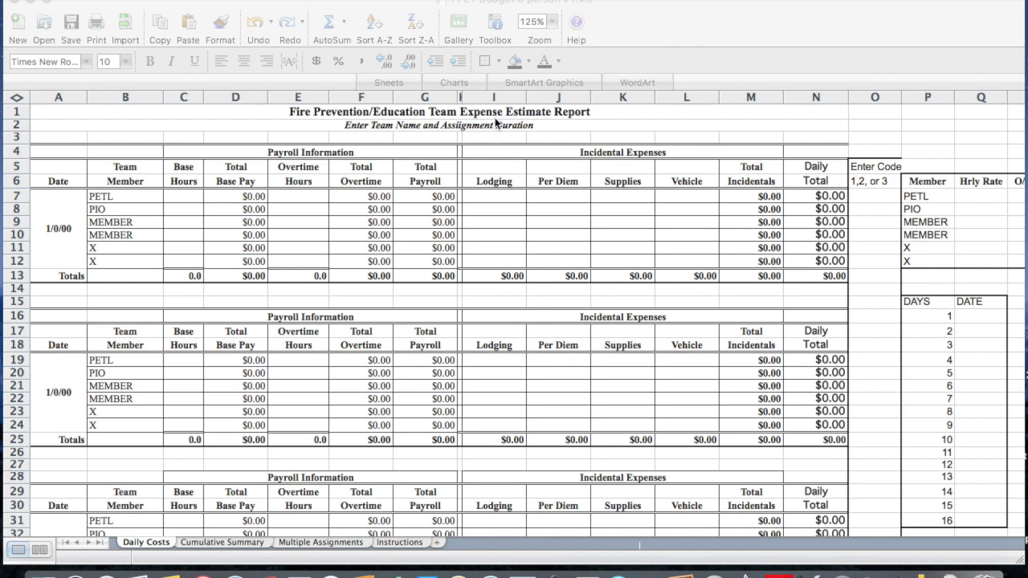
# - Replace the first three entries of the Member column in the rate table (P7 to P9) with JF, BB and CC
pyautogui.hscroll(8, 501, 135)
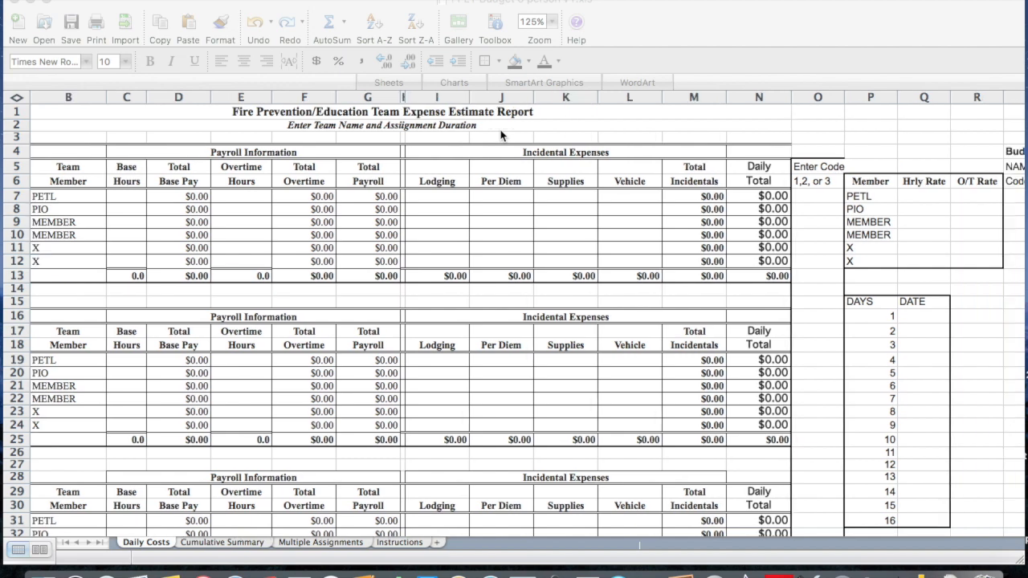
pyautogui.hscroll(1, 500, 135)
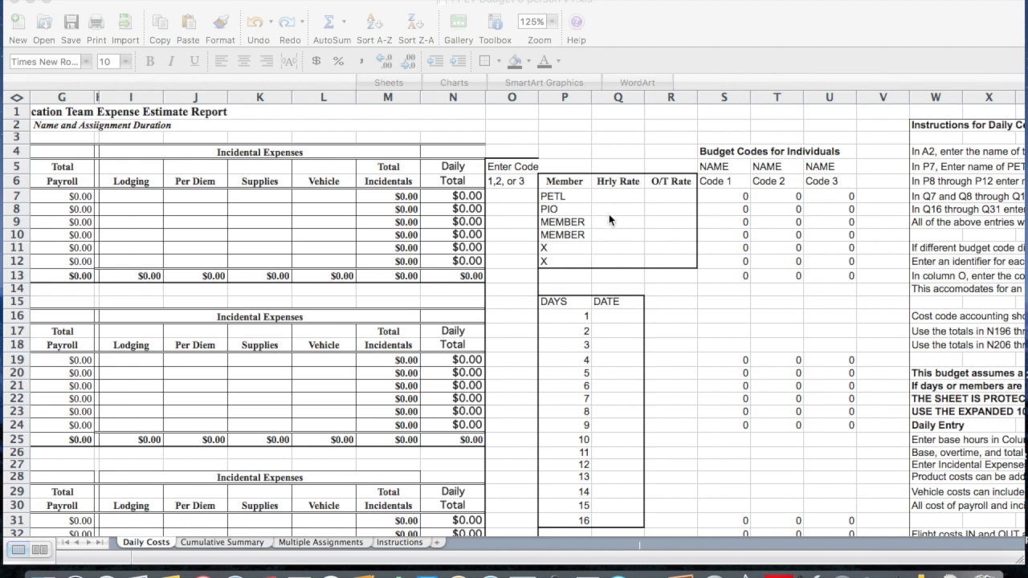
pyautogui.click(557, 201)
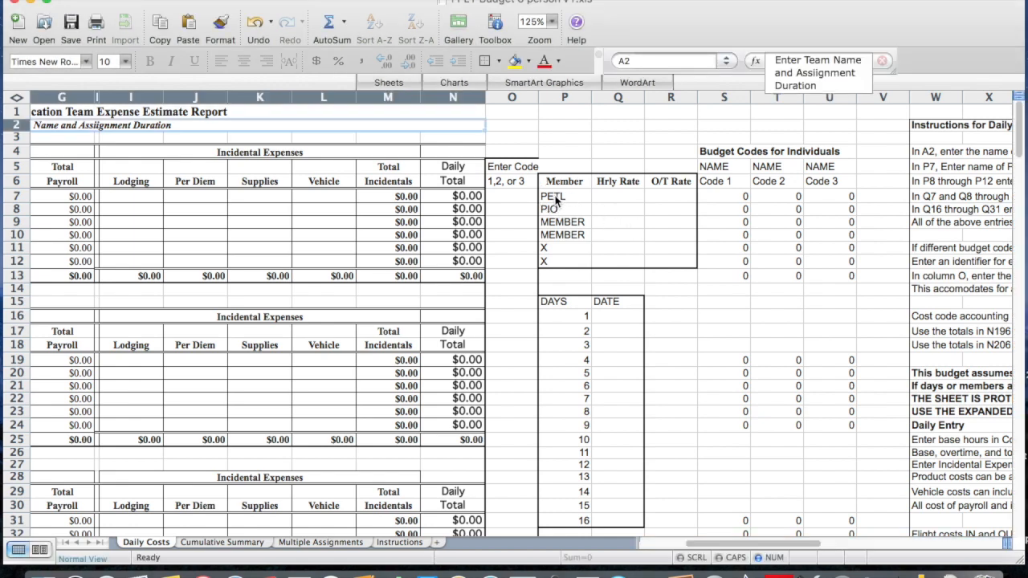
pyautogui.click(557, 201)
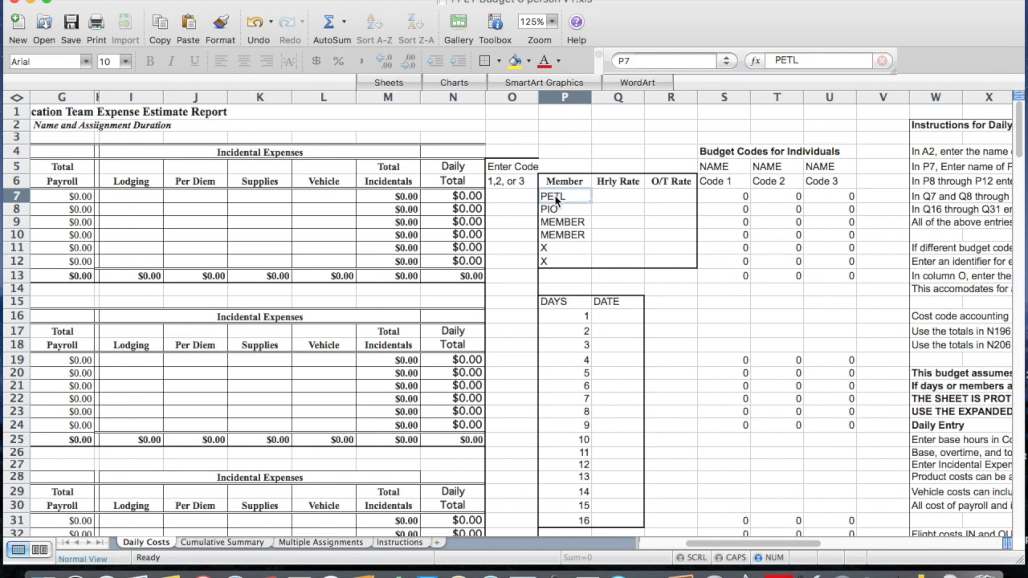
pyautogui.write('JF')
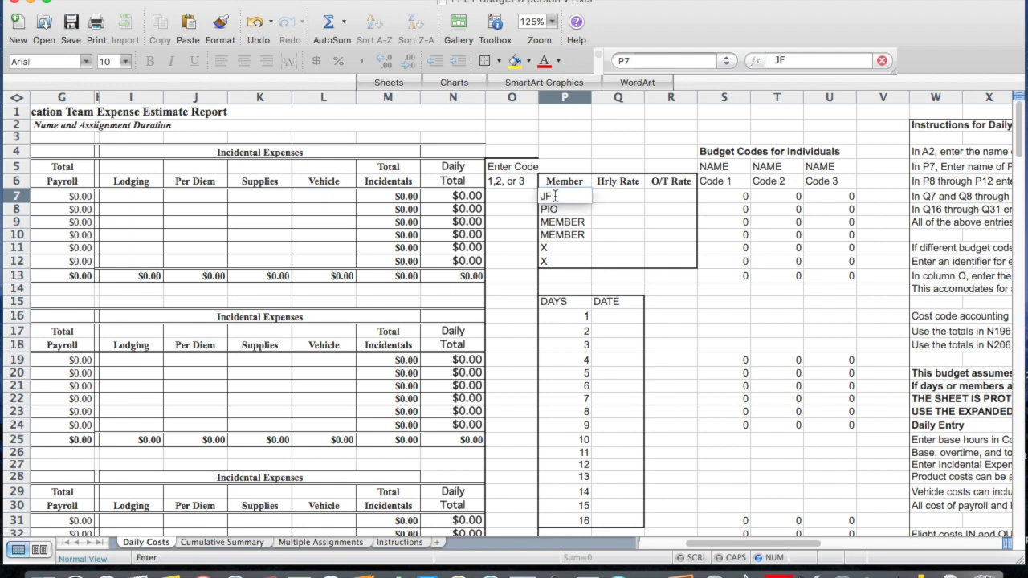
pyautogui.press('Return')
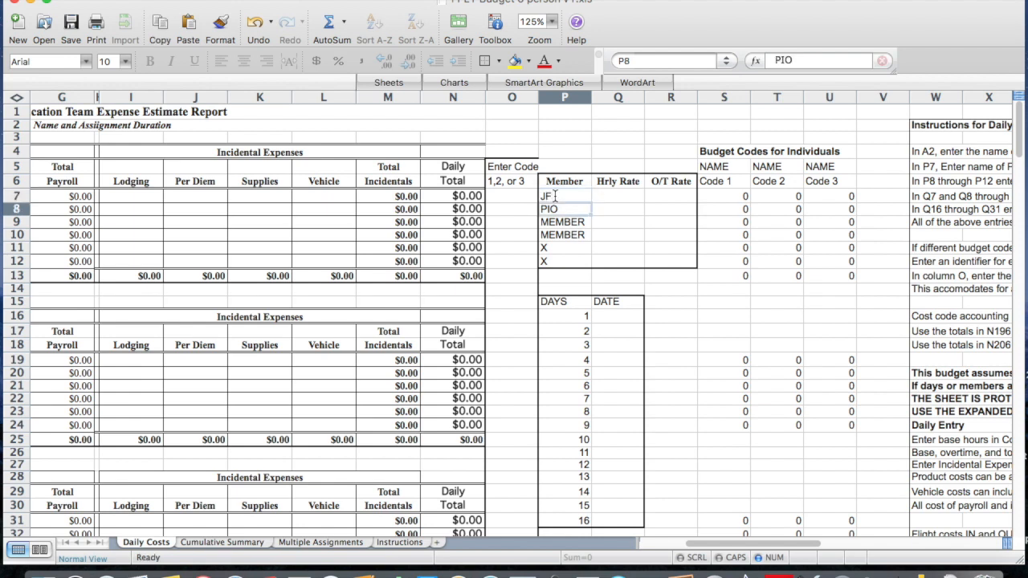
pyautogui.write('BB')
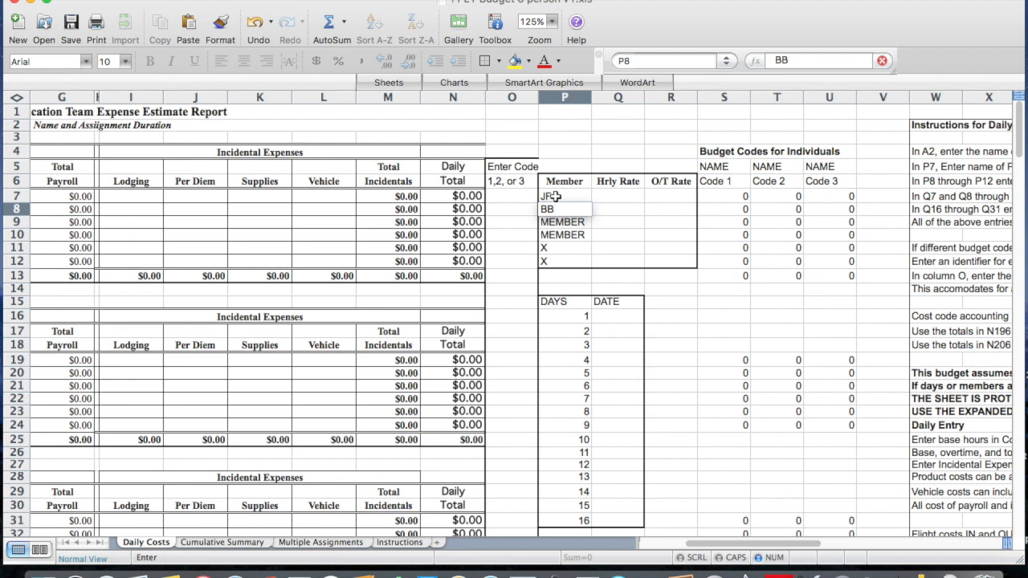
pyautogui.press('Return')
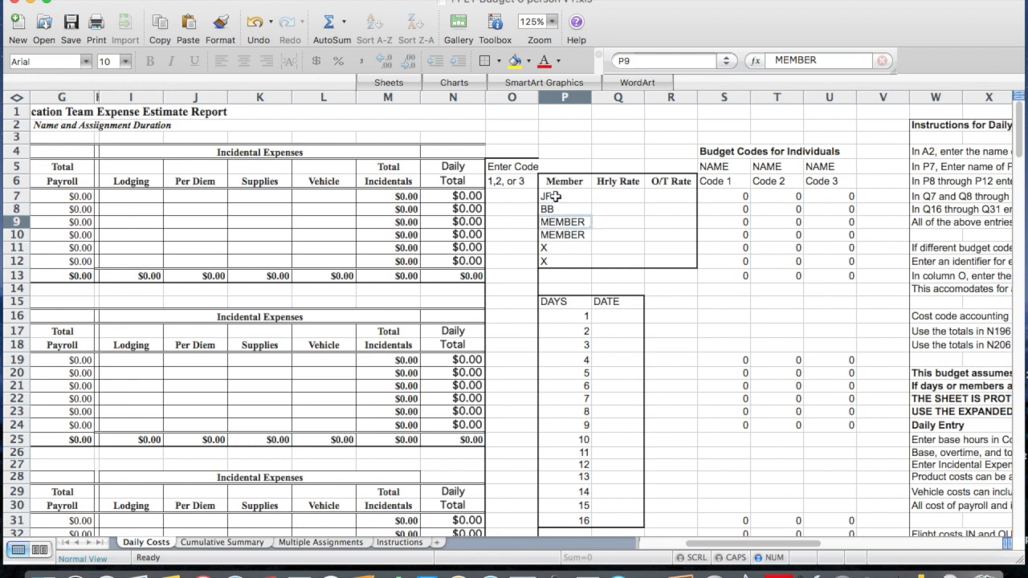
pyautogui.write('CC')
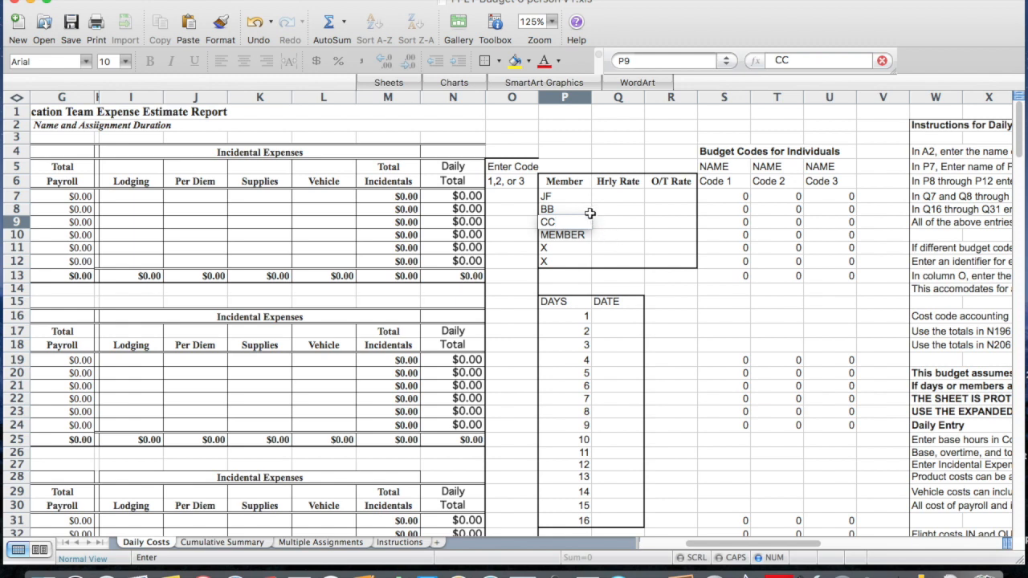
# - Enter an hourly rate of 30 and overtime rate of 30 for JF, and 40 and 50 for BB
pyautogui.click(624, 198)
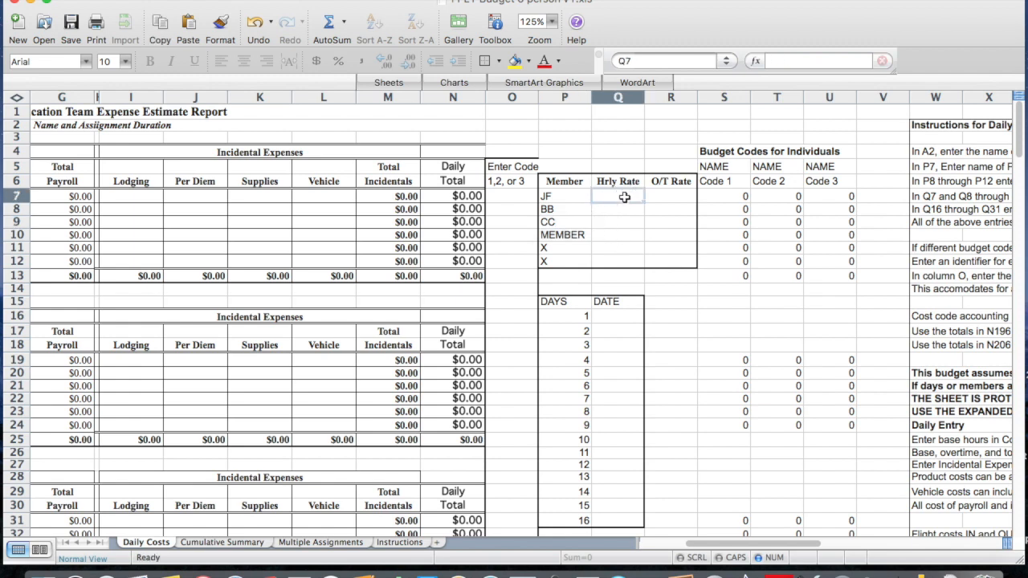
pyautogui.write('30')
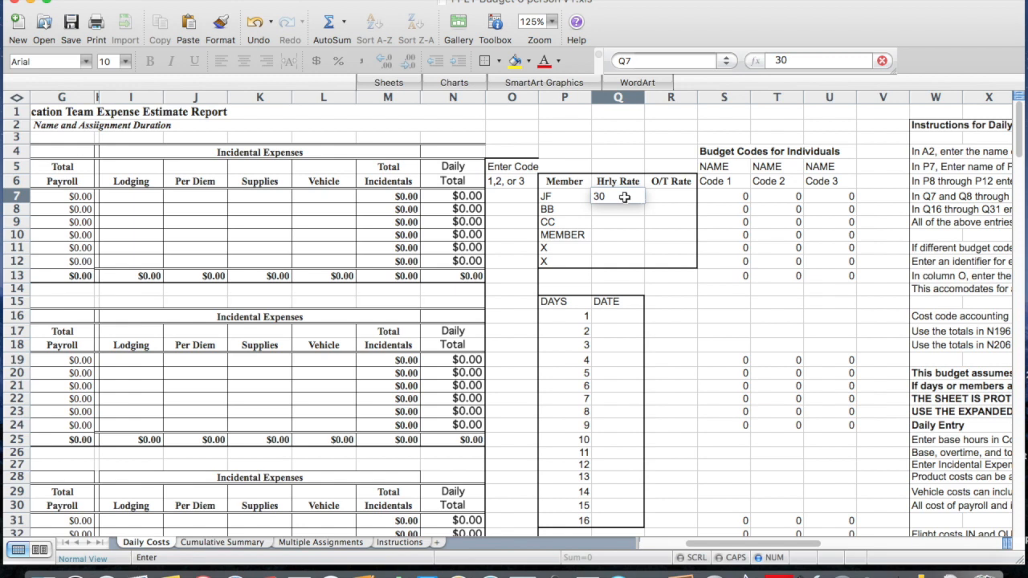
pyautogui.press('Tab')
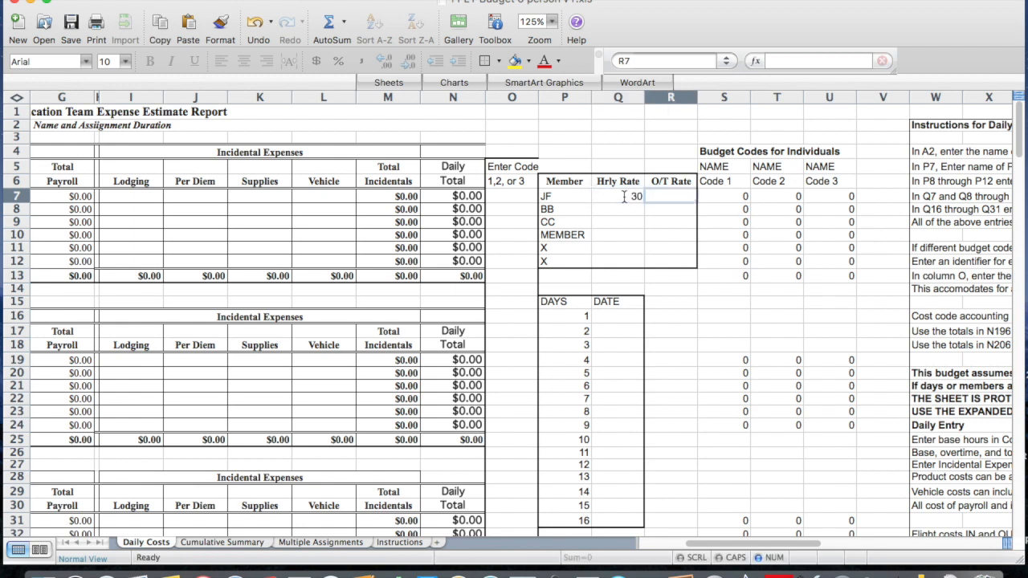
pyautogui.write('30')
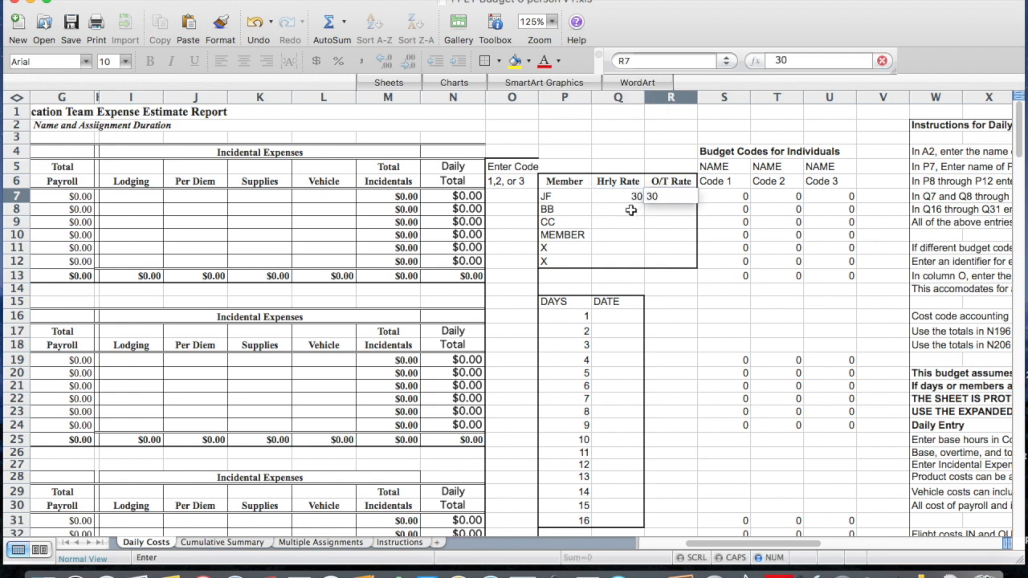
pyautogui.click(637, 209)
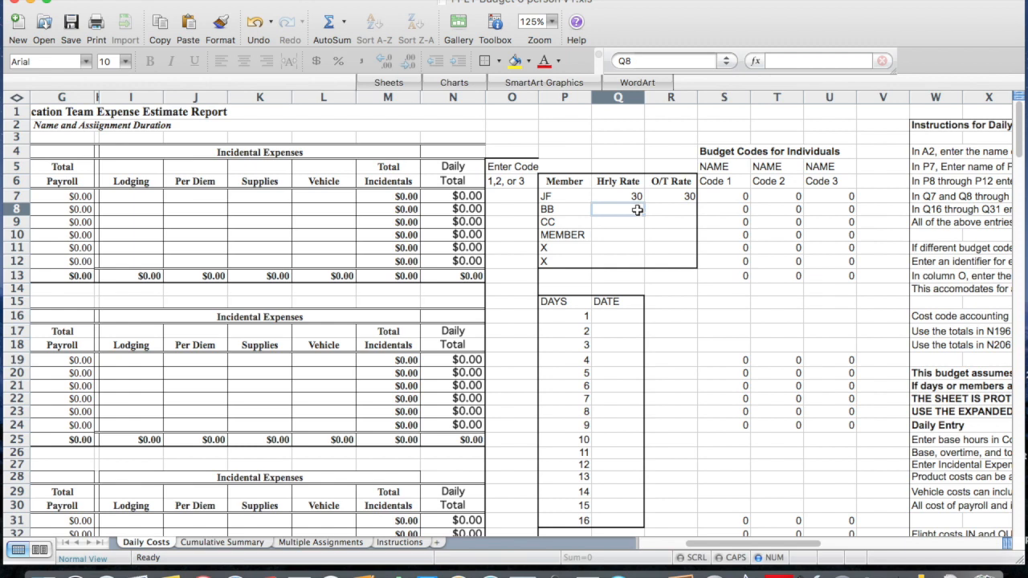
pyautogui.write('40')
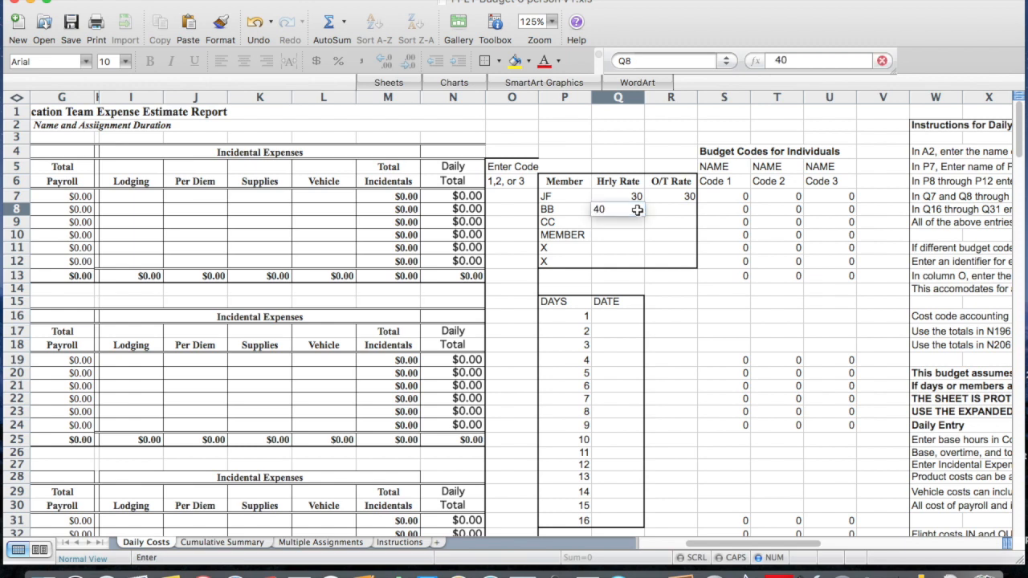
pyautogui.press('Tab')
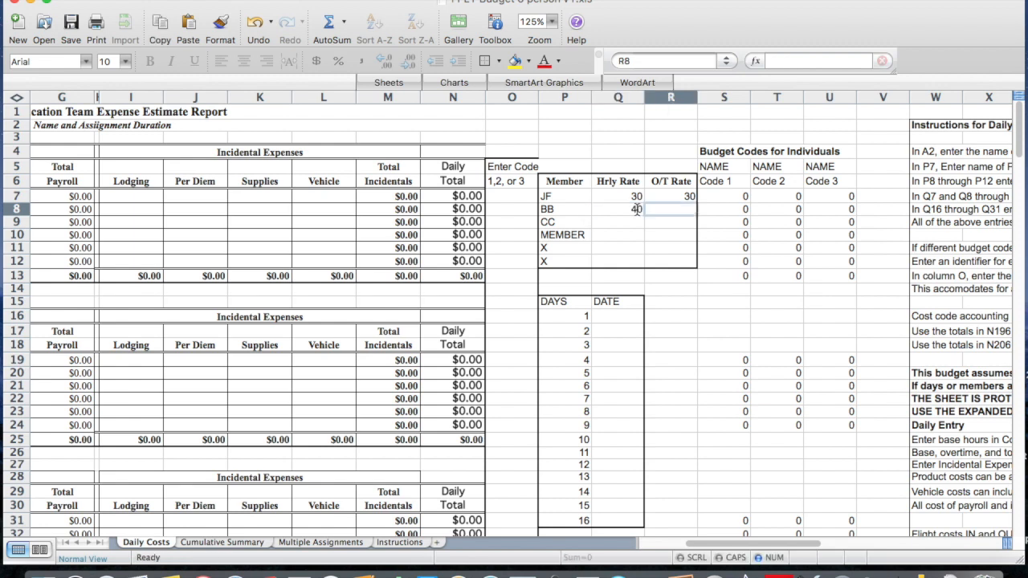
pyautogui.write('50')
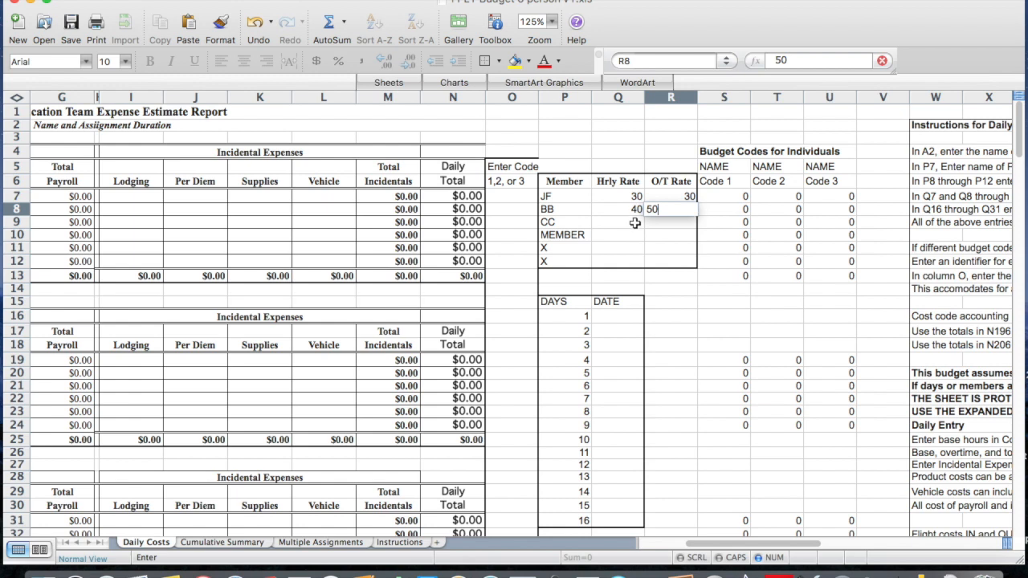
# - Set CC's hourly rate to 50 and overtime rate to 60 in the rate table
pyautogui.click(635, 223)
pyautogui.write('30')
pyautogui.press('Tab')
pyautogui.write('60')
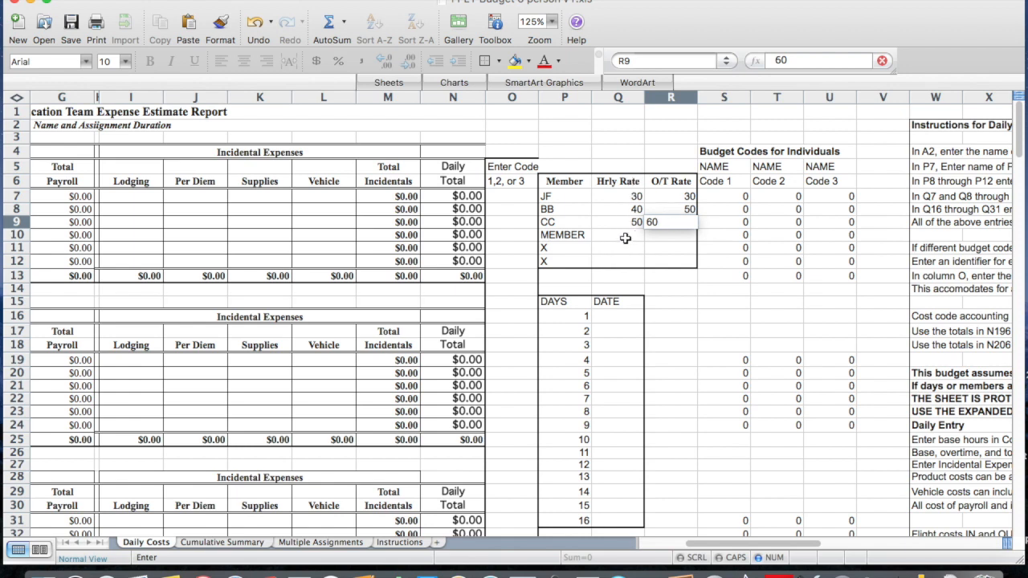
pyautogui.click(625, 238)
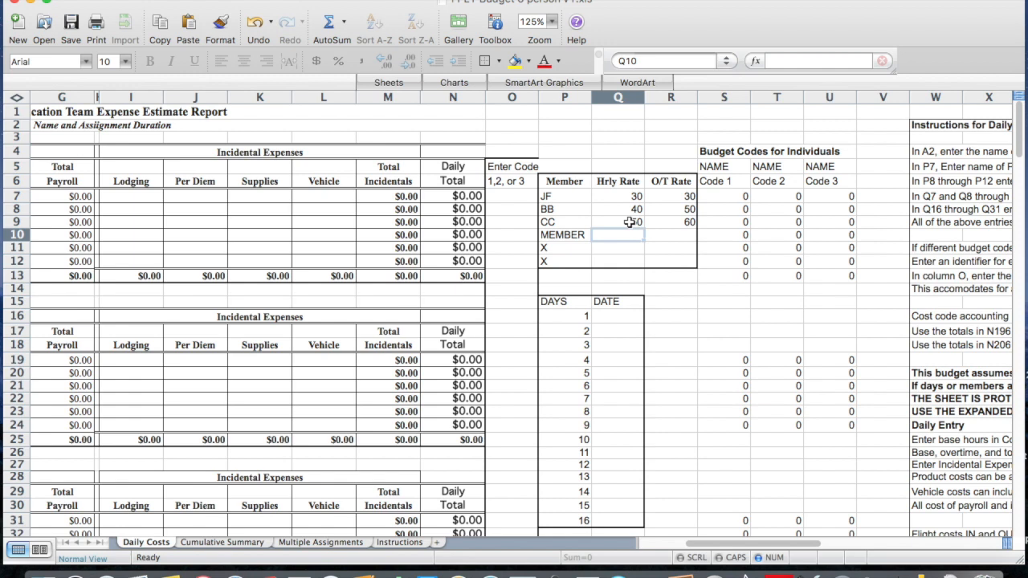
# - Name the three individual budget codes FS, BLM and BIA in cells S5 to U5
pyautogui.click(718, 167)
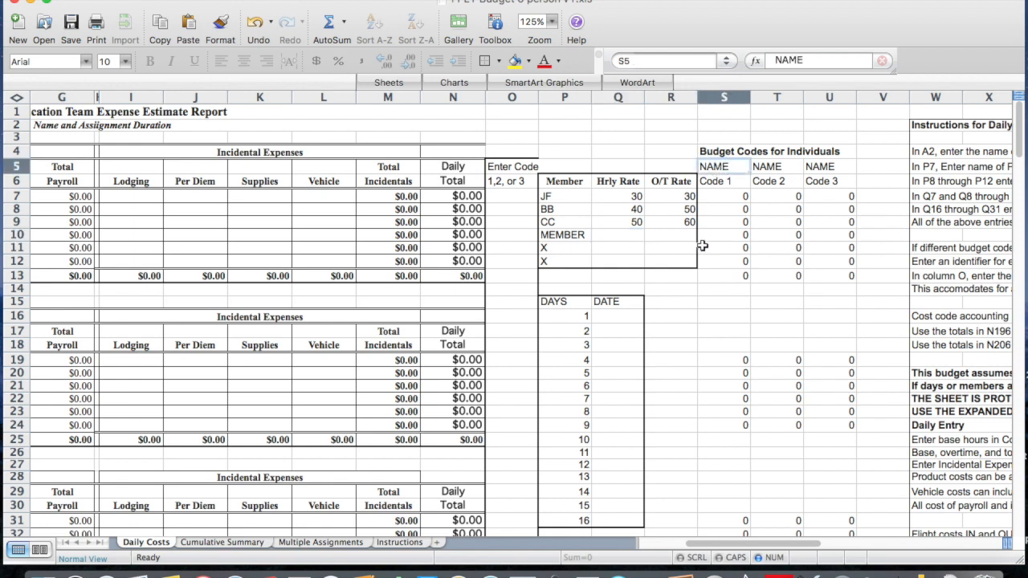
pyautogui.write('FS')
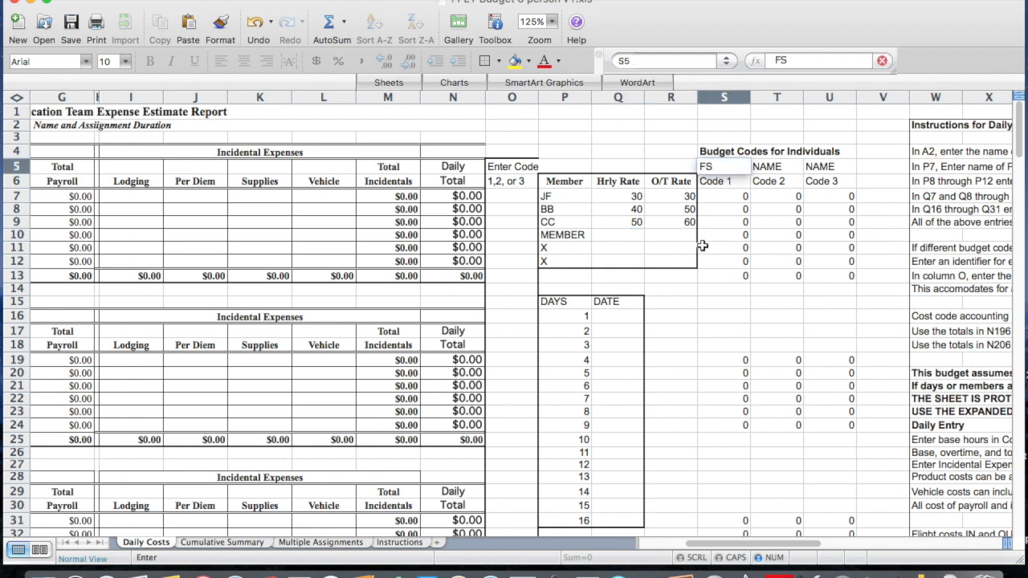
pyautogui.click(769, 166)
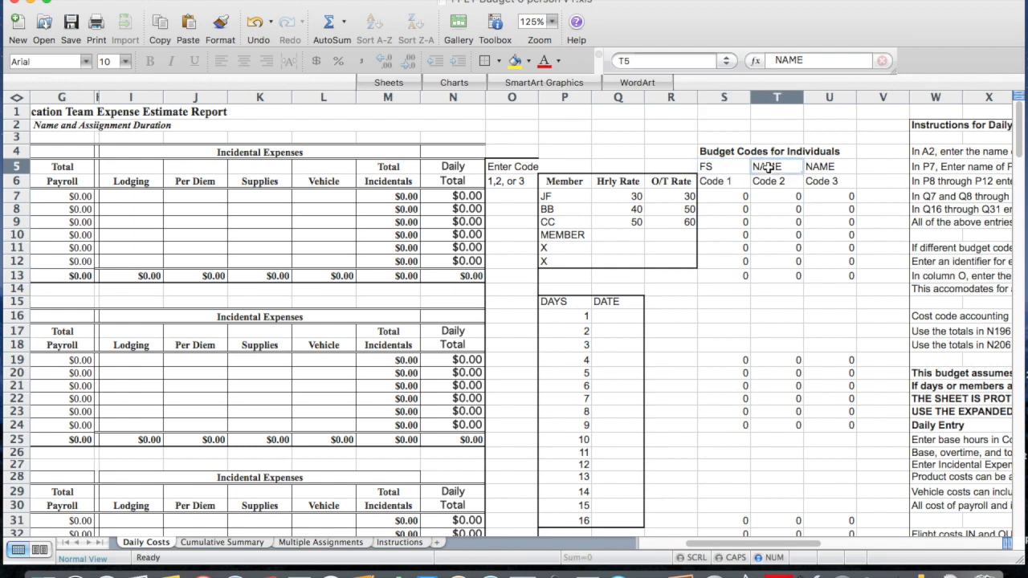
pyautogui.write('BLM')
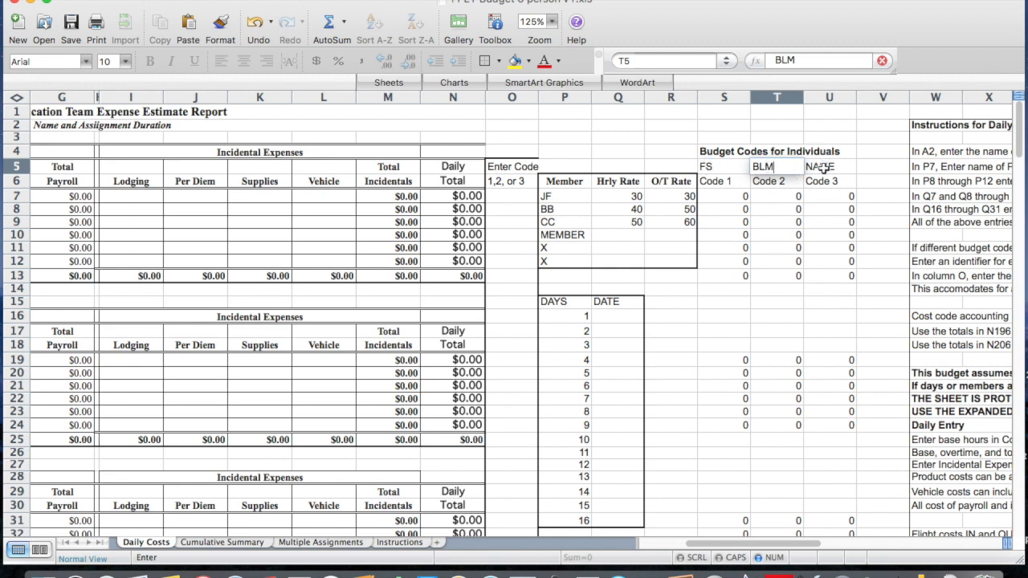
pyautogui.click(823, 166)
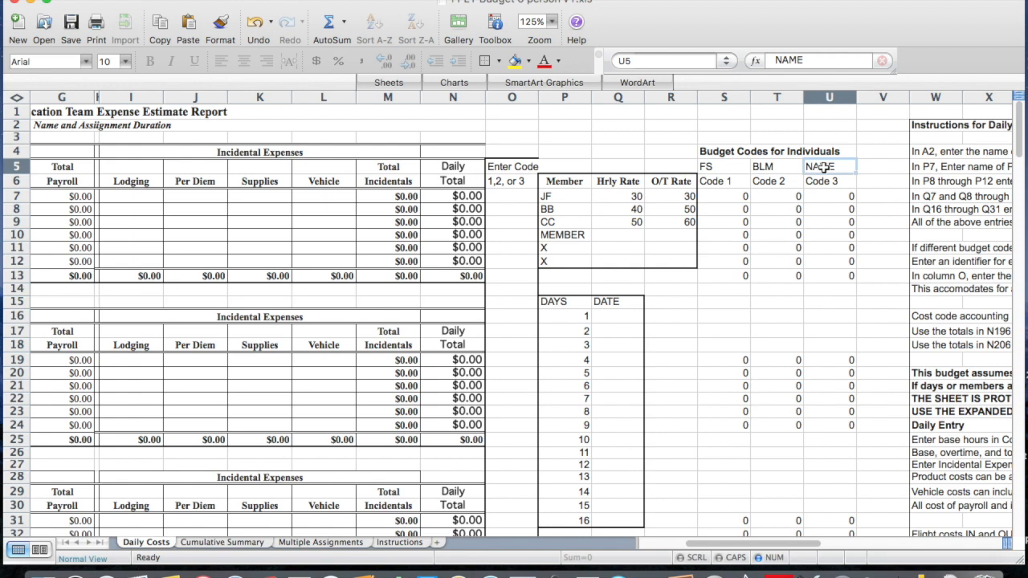
pyautogui.write('B')
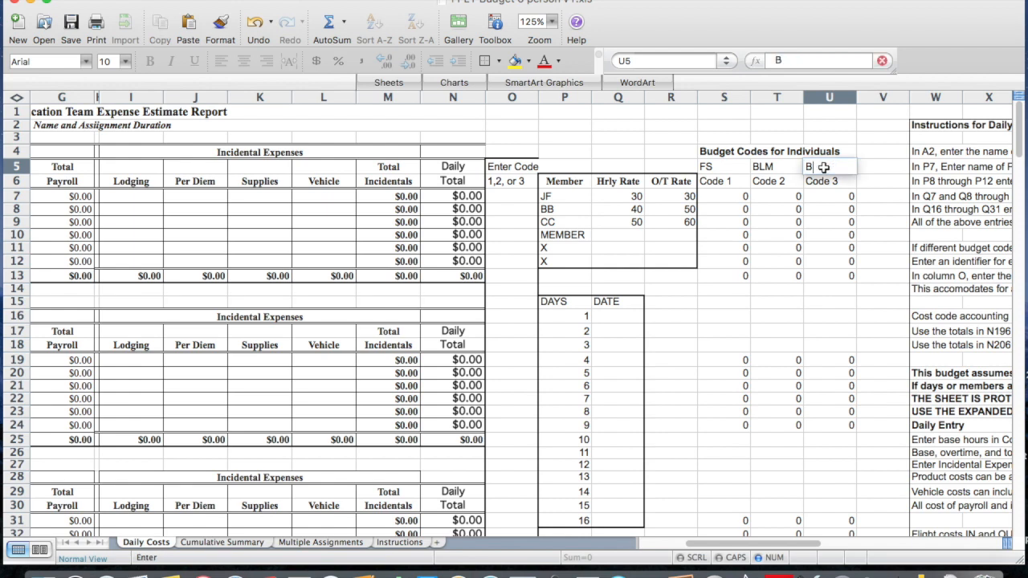
pyautogui.write('IA')
pyautogui.click(725, 197)
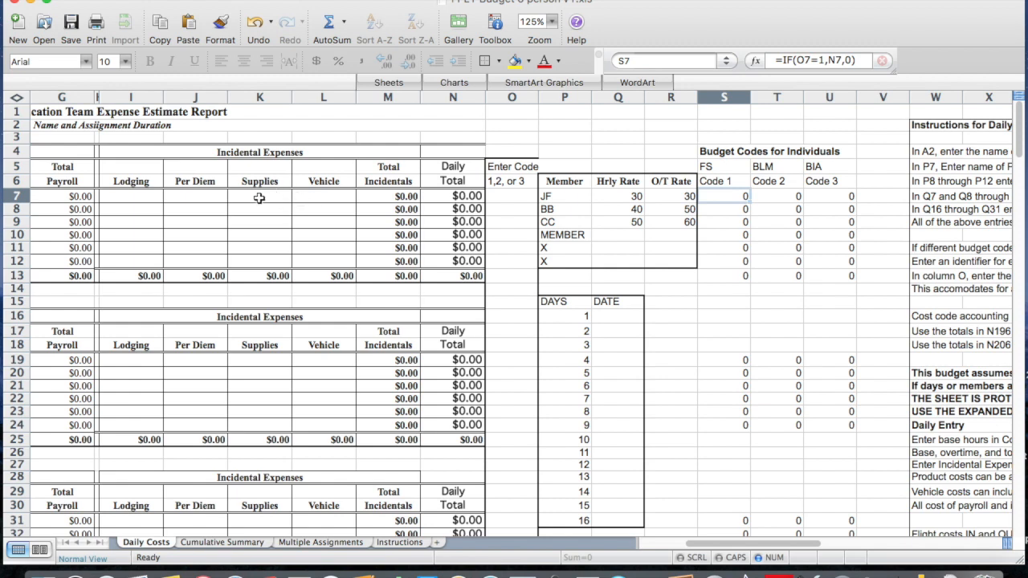
# - Assign budget code 1 to member JF for the first day in cell O7
pyautogui.click(525, 196)
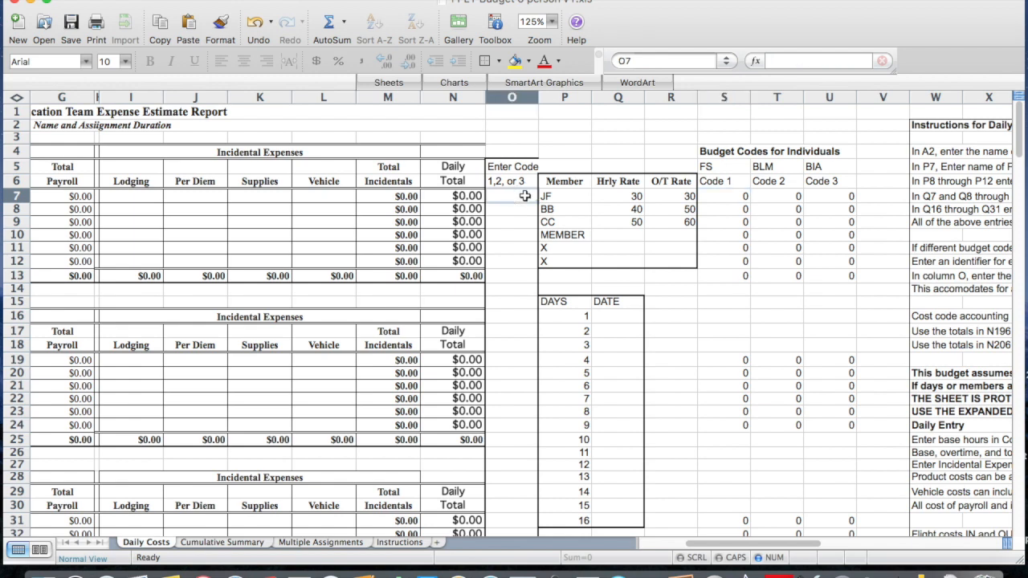
pyautogui.write('1')
pyautogui.press('Return')
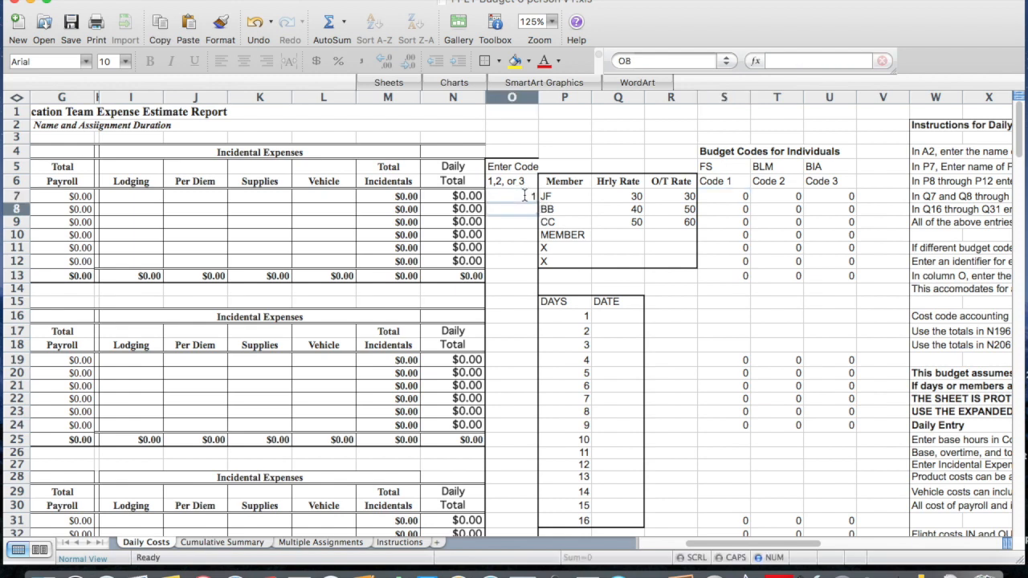
# - Assign budget code 2 to BB and code 3 to CC for the first day in cells O8 and O9
pyautogui.write('2')
pyautogui.press('Return')
pyautogui.write('3')
pyautogui.press('Return')
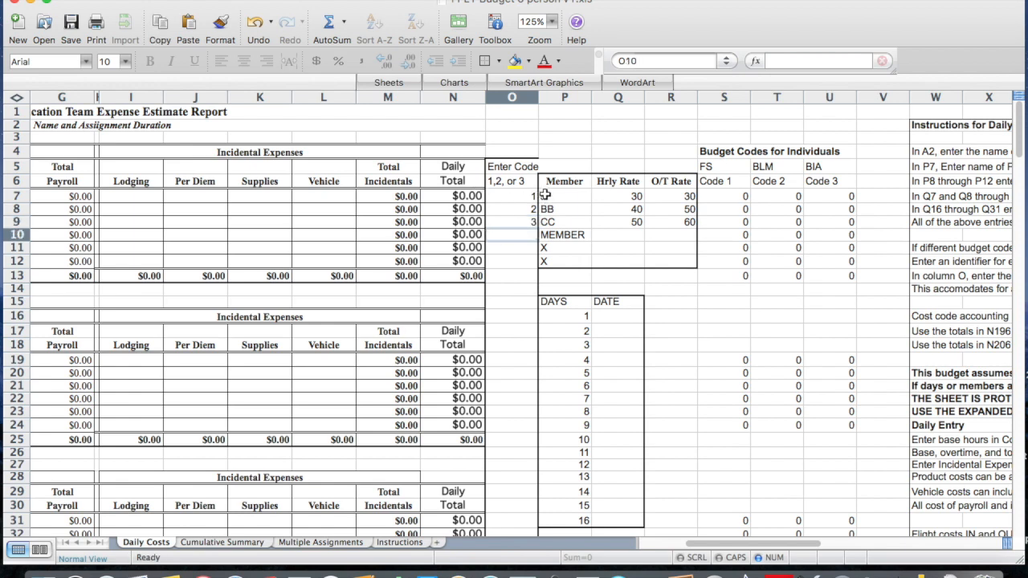
# - Enter budget codes 1, 3 and 3 for JF, BB and CC on the second day in cells O19 to O21
pyautogui.click(528, 360)
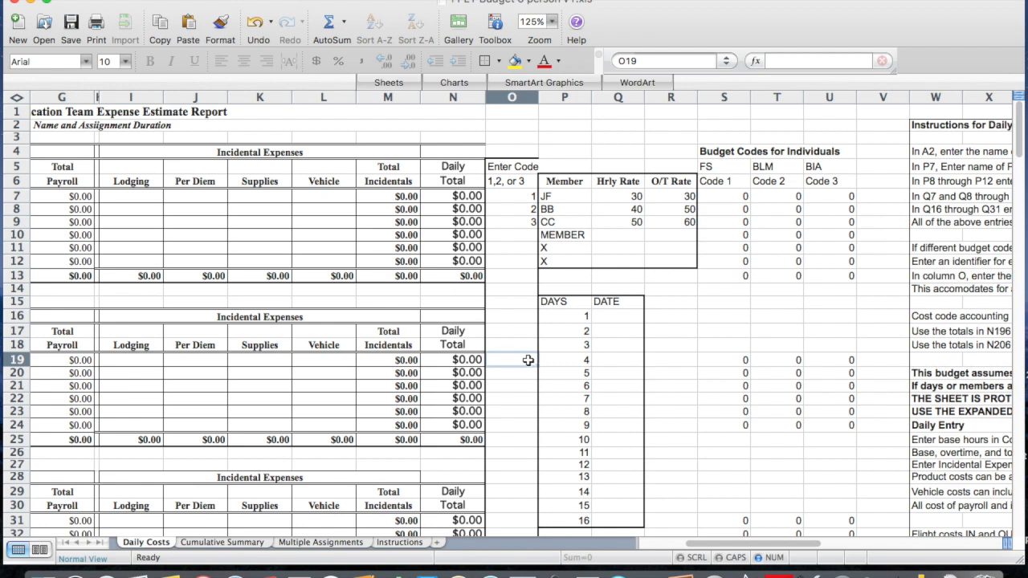
pyautogui.write('1')
pyautogui.press('Return')
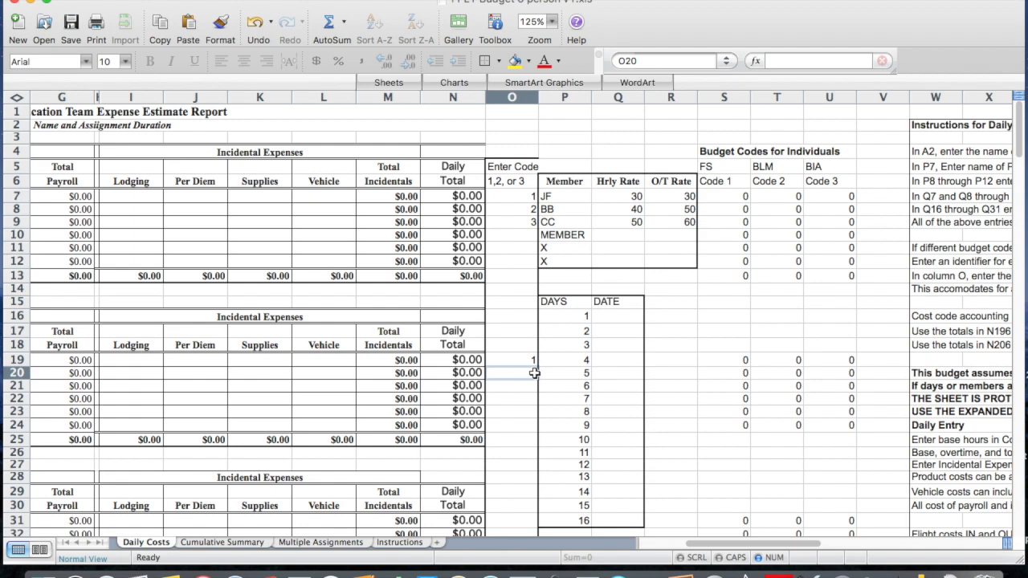
pyautogui.write('3')
pyautogui.press('Return')
pyautogui.write('3')
pyautogui.press('Return')
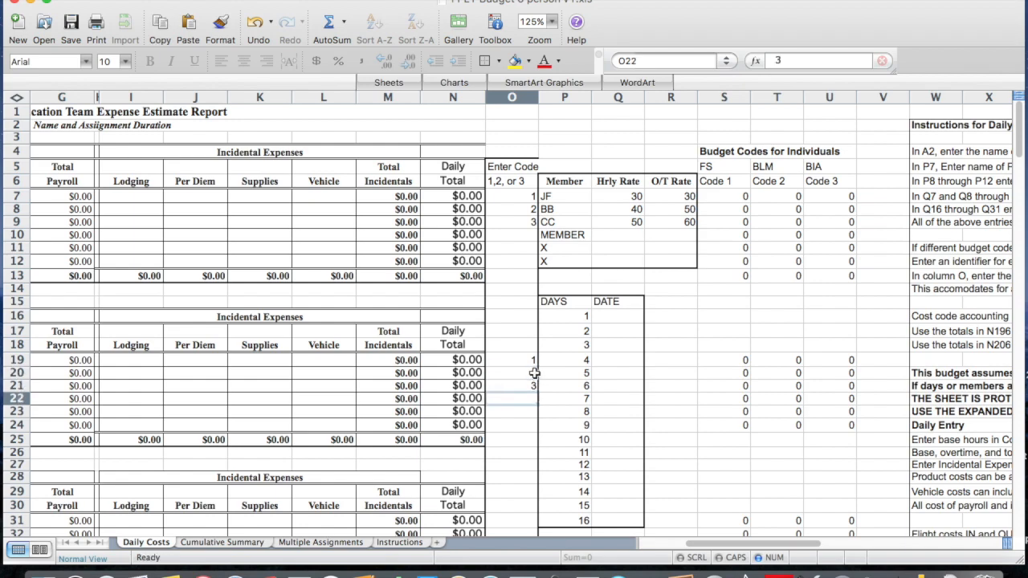
# - Enter budget codes 1, 3 and 3 for JF, BB and CC on the third day in cells O31 to O33
pyautogui.scroll(-5, 543, 509)
pyautogui.hscroll(-1, 571, 302)
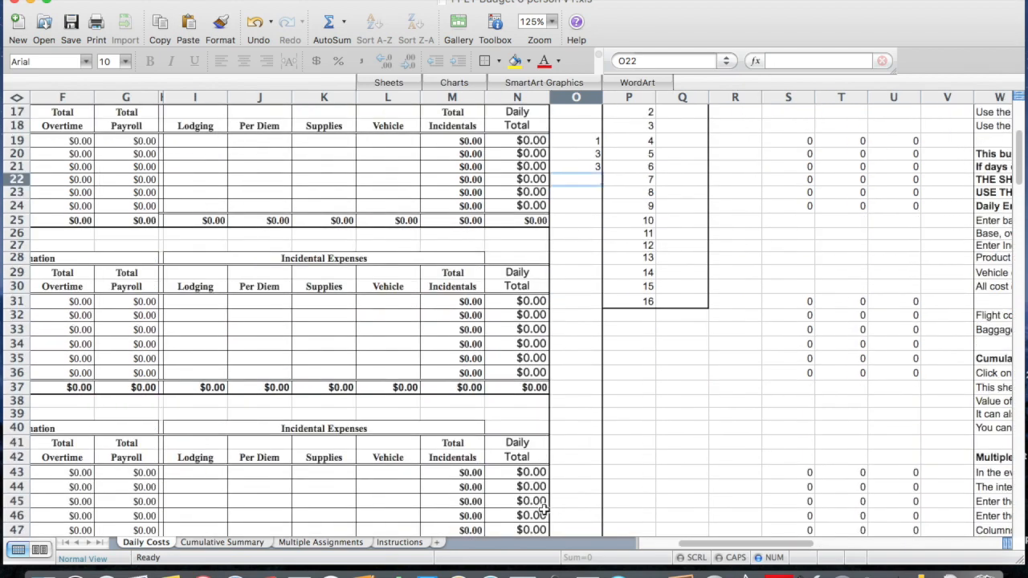
pyautogui.click(575, 304)
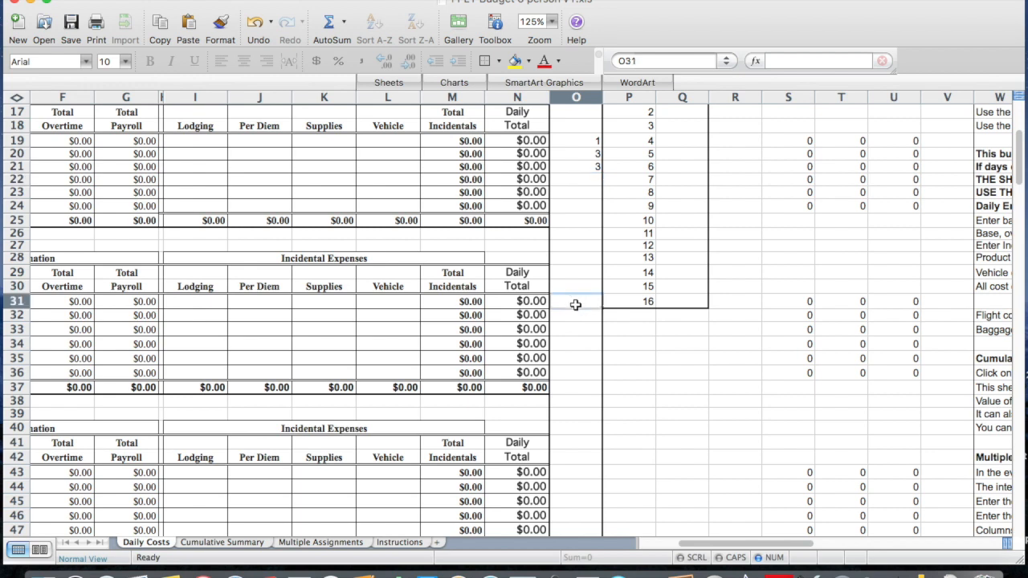
pyautogui.write('1')
pyautogui.press('Return')
pyautogui.write('3')
pyautogui.press('Return')
pyautogui.write('3')
pyautogui.press('Return')
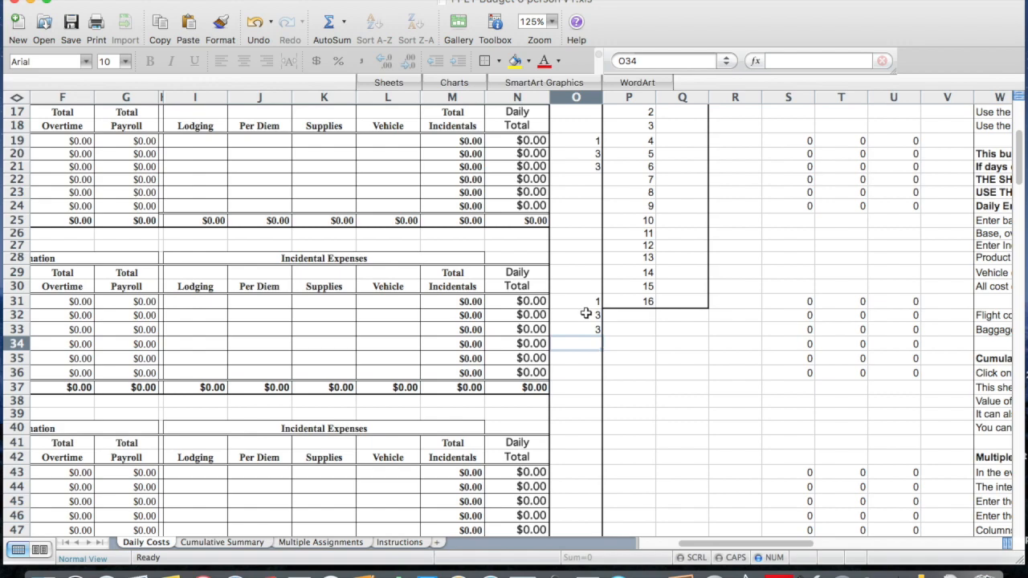
# - Fill in the dates for days 1 to 3 as 1/1 Su, 1/2 Mo and 1/3 Tu in cells Q16 to Q18
pyautogui.scroll(5, 586, 315)
pyautogui.scroll(2, 587, 315)
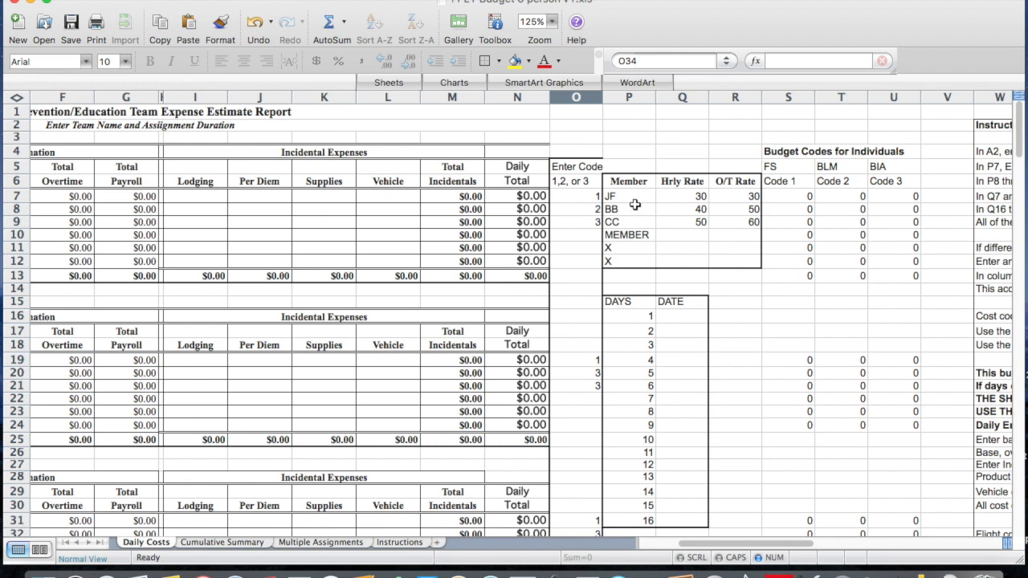
pyautogui.scroll(-2, 635, 205)
pyautogui.hscroll(-1, 635, 204)
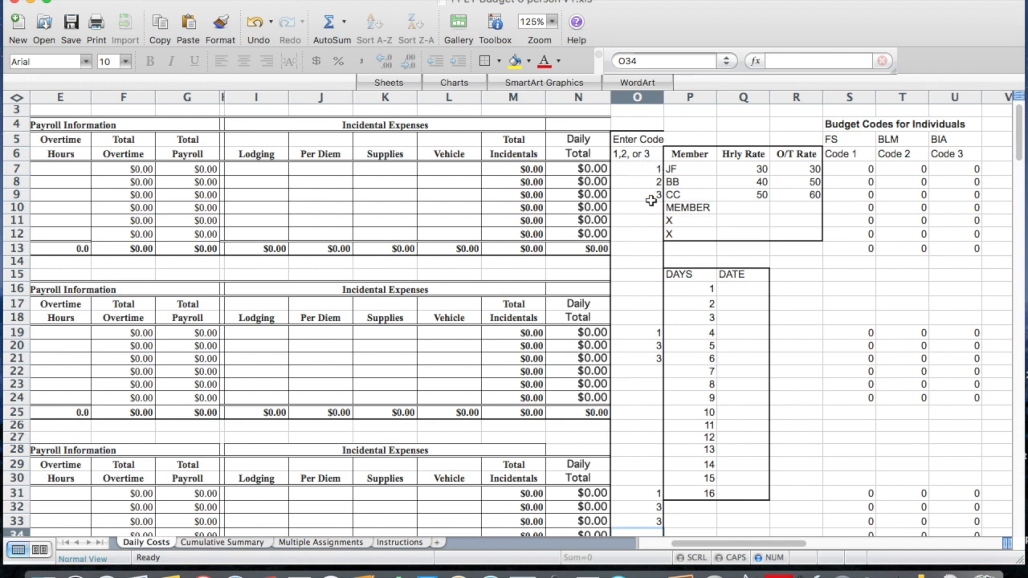
pyautogui.click(732, 290)
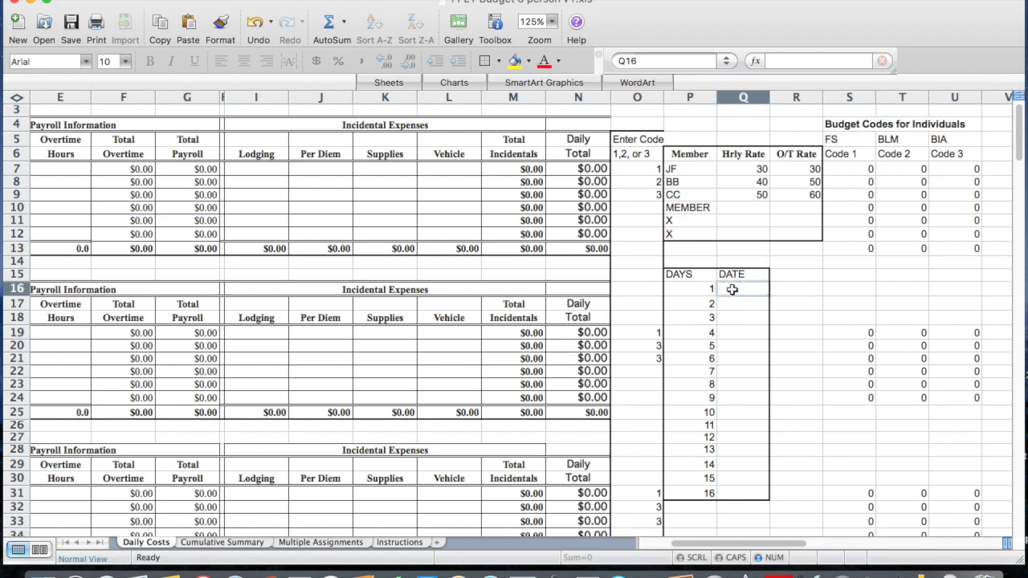
pyautogui.write('1/1')
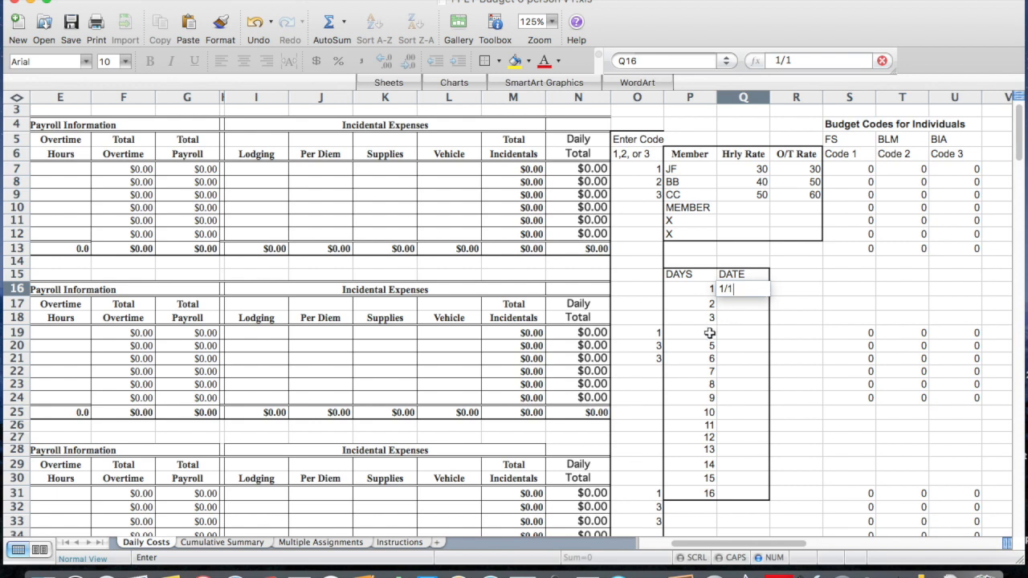
pyautogui.write(' Su')
pyautogui.click(728, 303)
pyautogui.write('1/2')
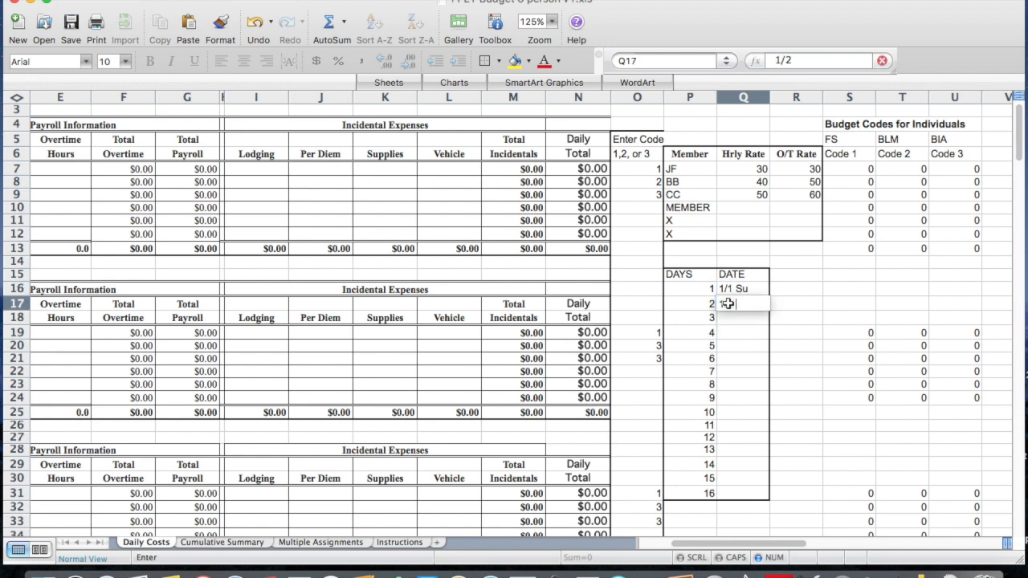
pyautogui.write(' Mo')
pyautogui.press('Return')
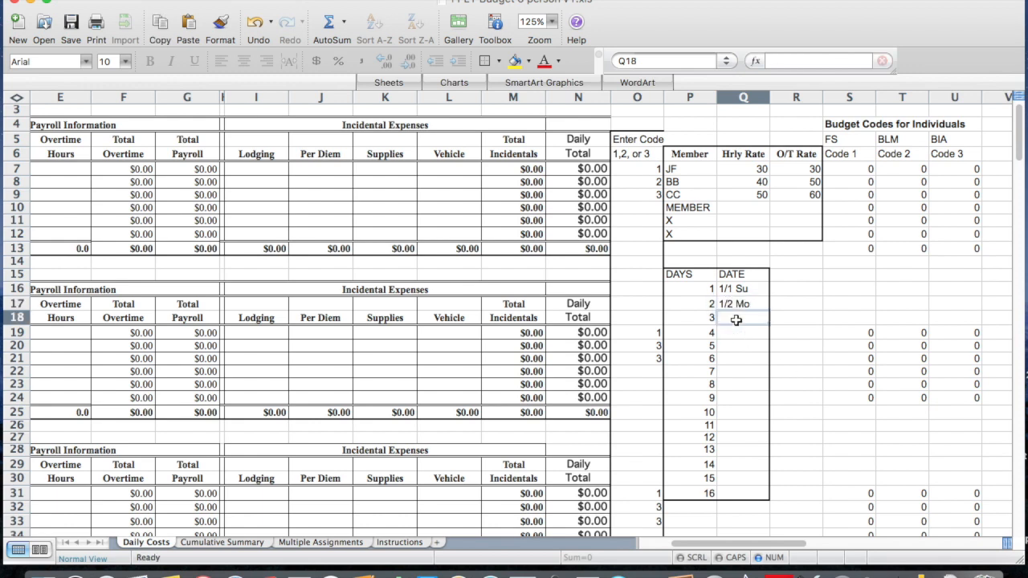
pyautogui.write('/3 Tu')
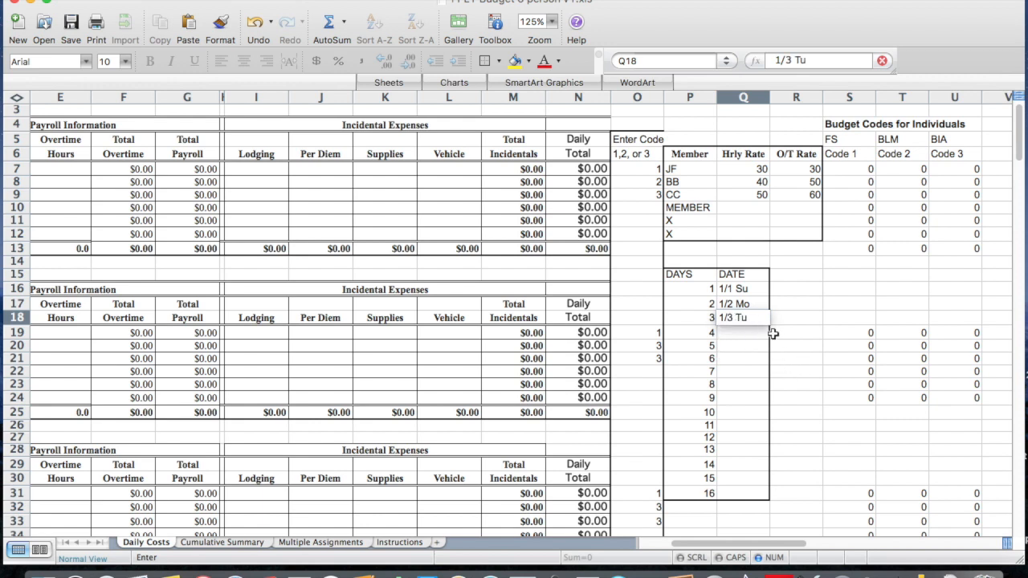
pyautogui.click(798, 336)
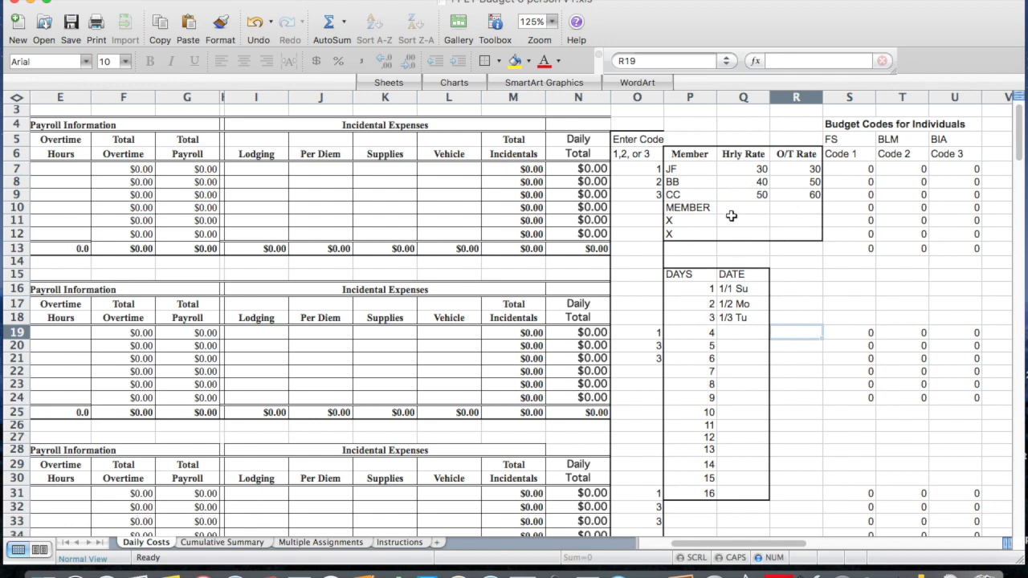
# - Enter a lodging cost of 90 each for JF, BB and CC on 1/1 Su
pyautogui.hscroll(-4, 732, 215)
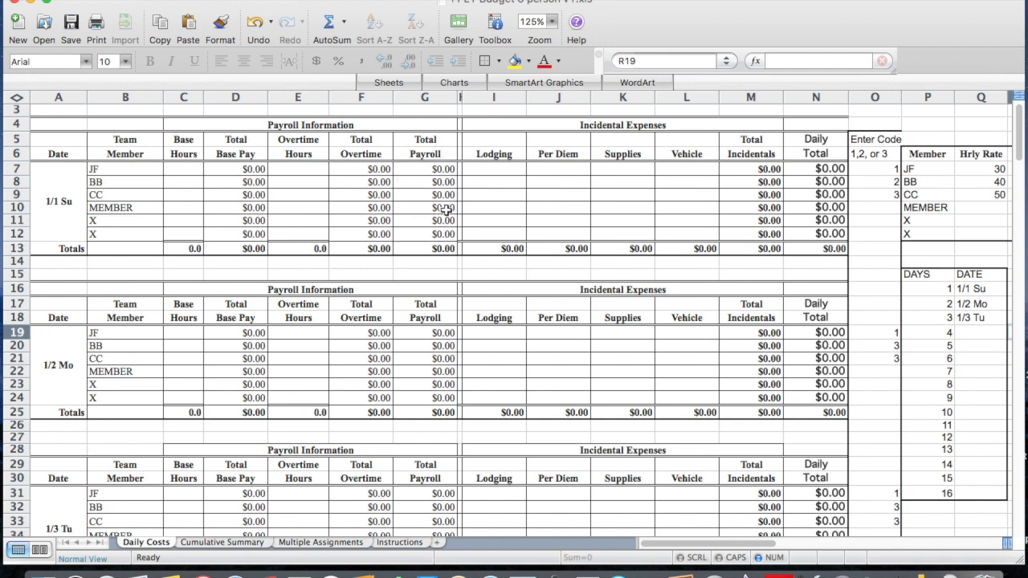
pyautogui.click(498, 169)
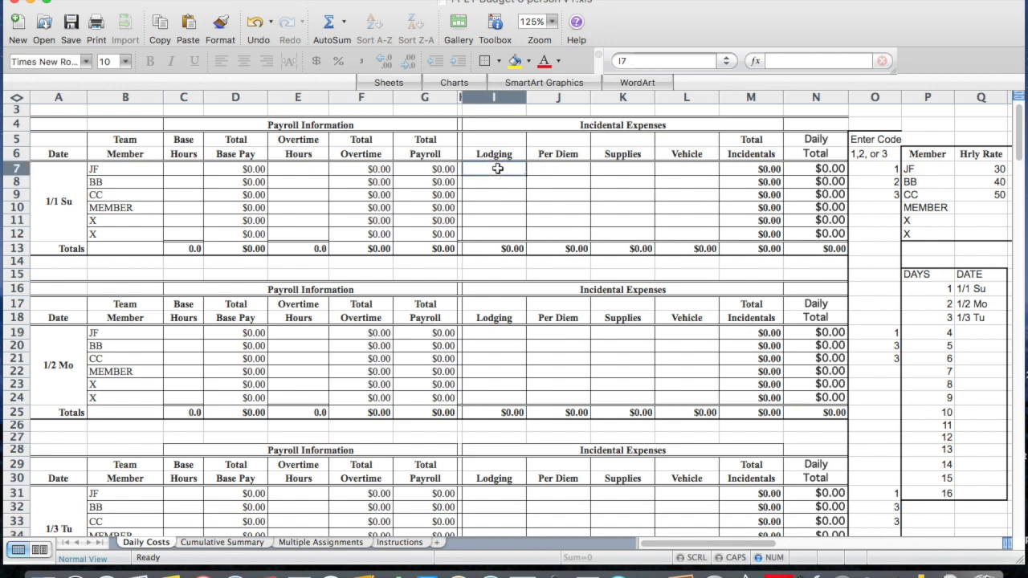
pyautogui.write('90')
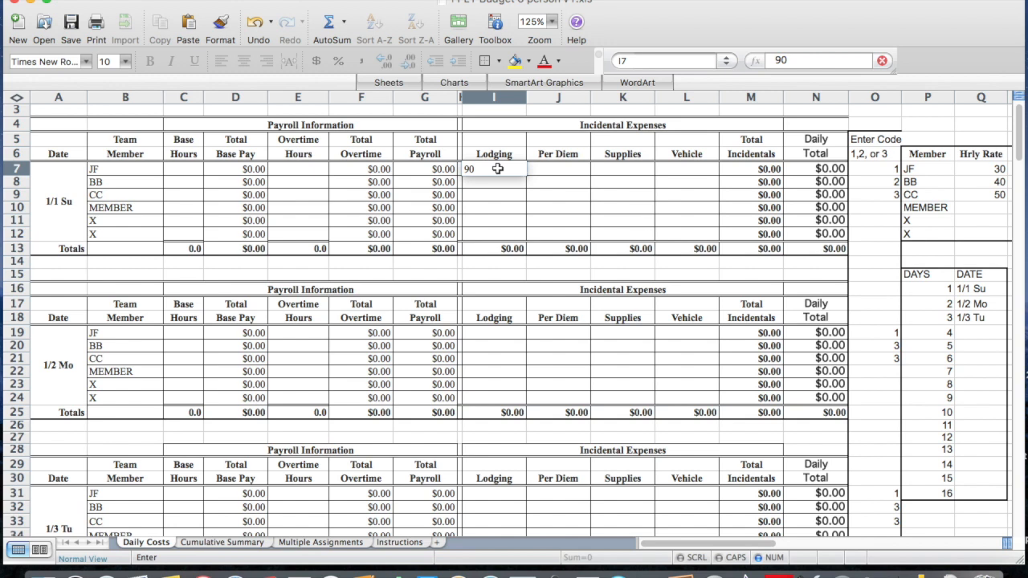
pyautogui.press('Return')
pyautogui.write('90')
pyautogui.press('Return')
pyautogui.write('90')
pyautogui.press('Return')
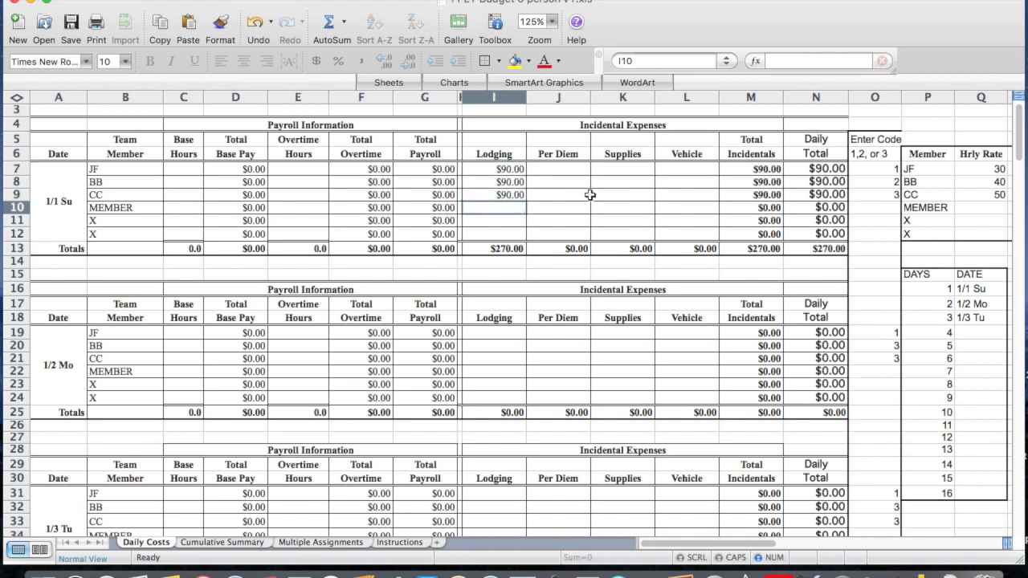
# - Enter a per diem of 65 each for JF, BB and CC on 1/1 Su
pyautogui.click(565, 169)
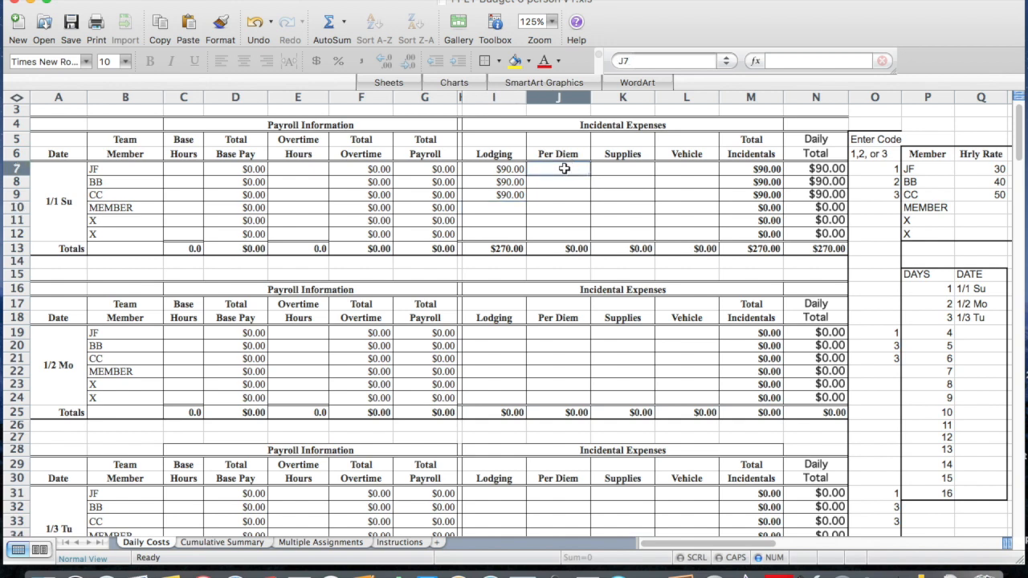
pyautogui.write('65')
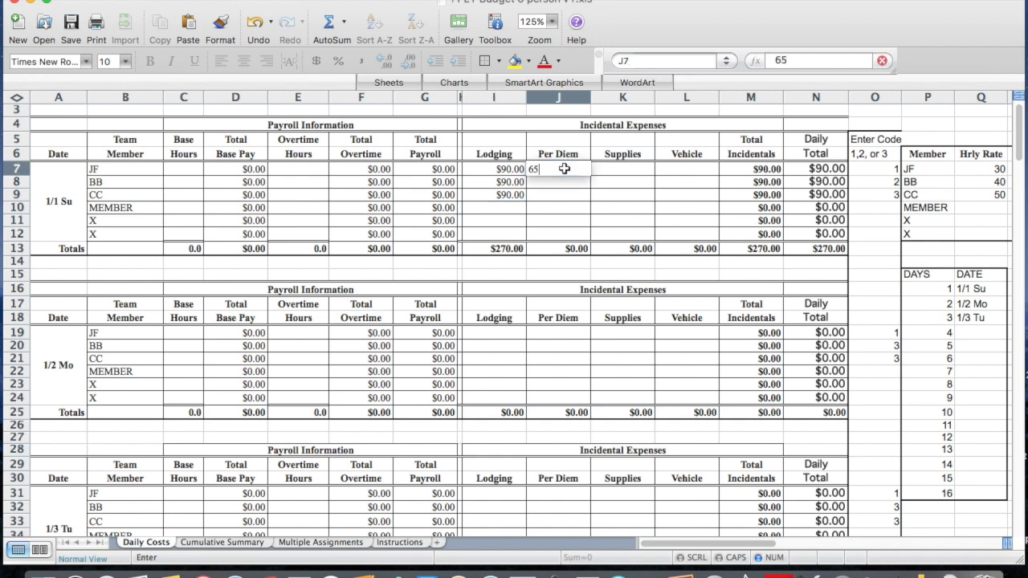
pyautogui.press('Return')
pyautogui.write('65')
pyautogui.press('Return')
pyautogui.write('7')
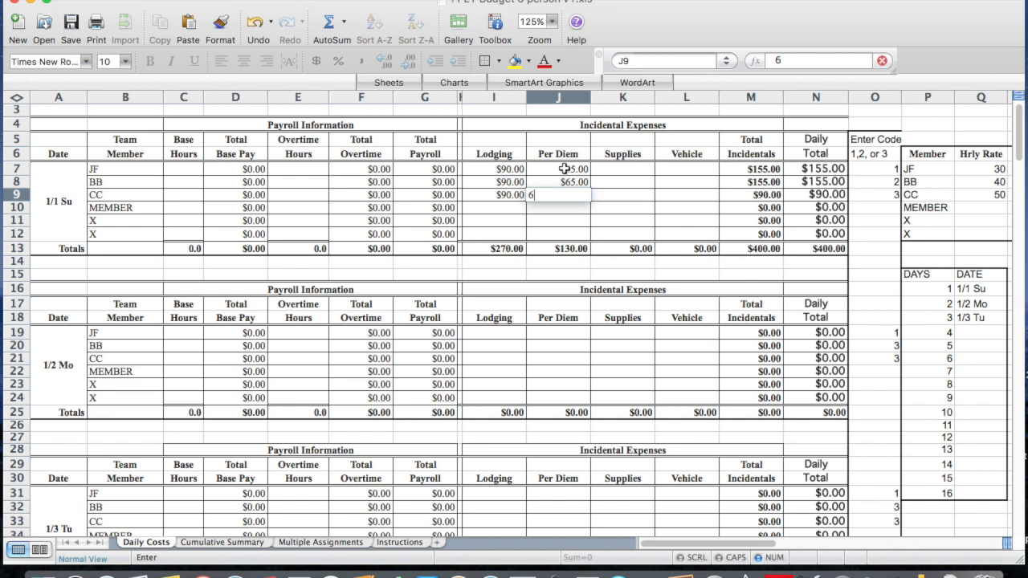
pyautogui.press('Return')
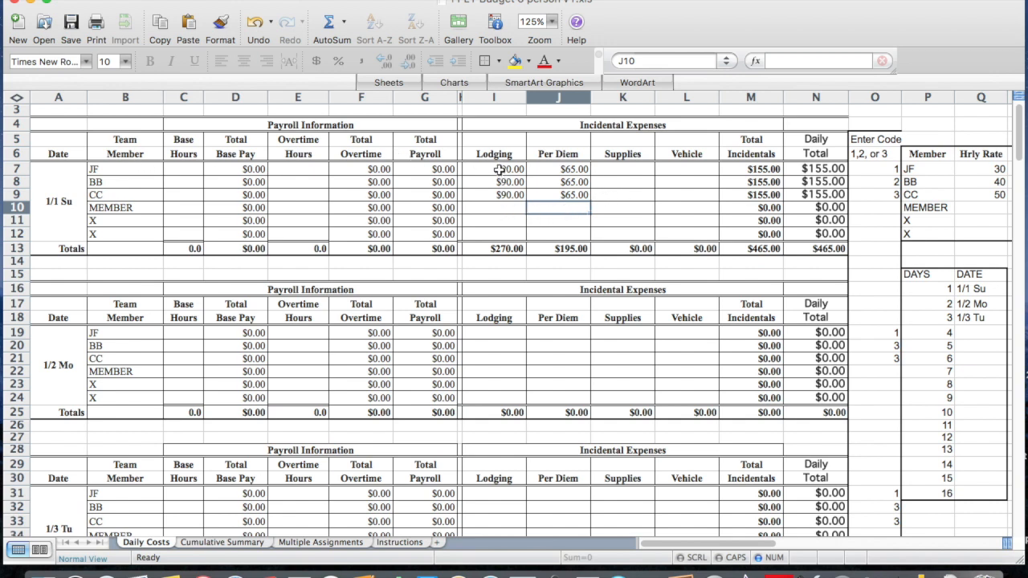
# - Copy the three members' lodging and per diem amounts from 1/1 Su to the 1/2 Mo and 1/3 Tu tables
pyautogui.moveTo(500, 168); pyautogui.dragTo(573, 199)
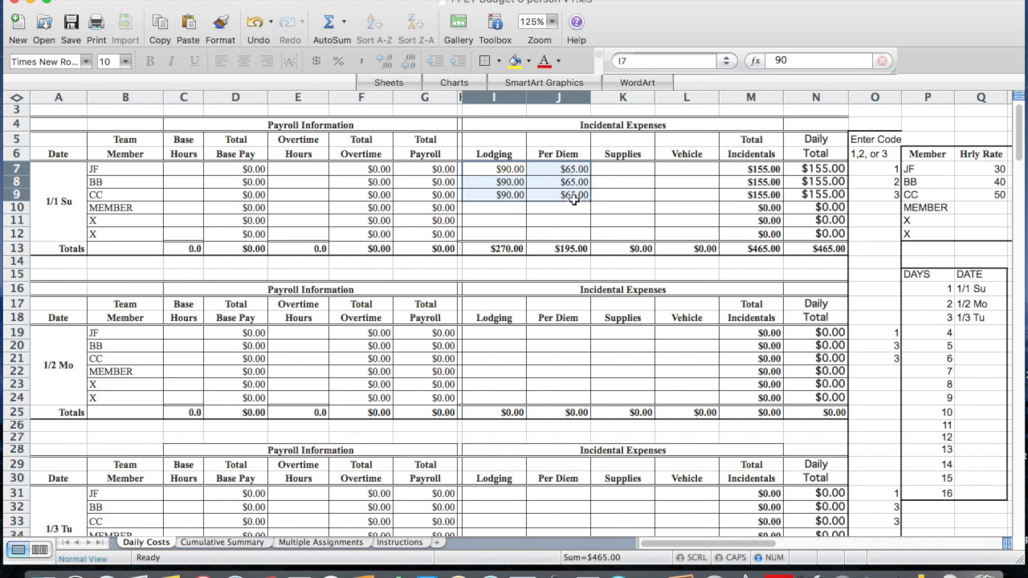
pyautogui.press('super+c')
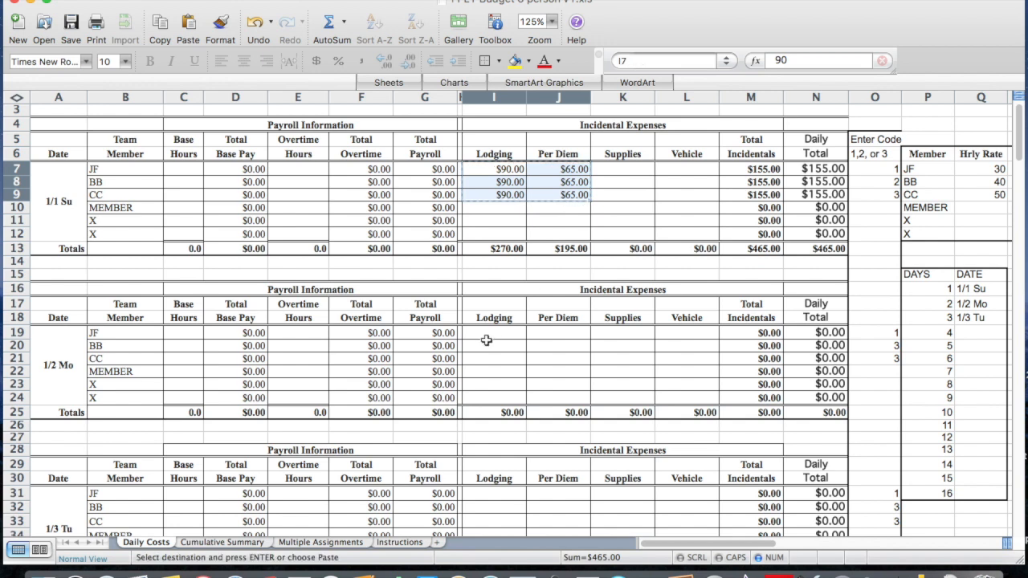
pyautogui.moveTo(514, 333); pyautogui.dragTo(558, 358)
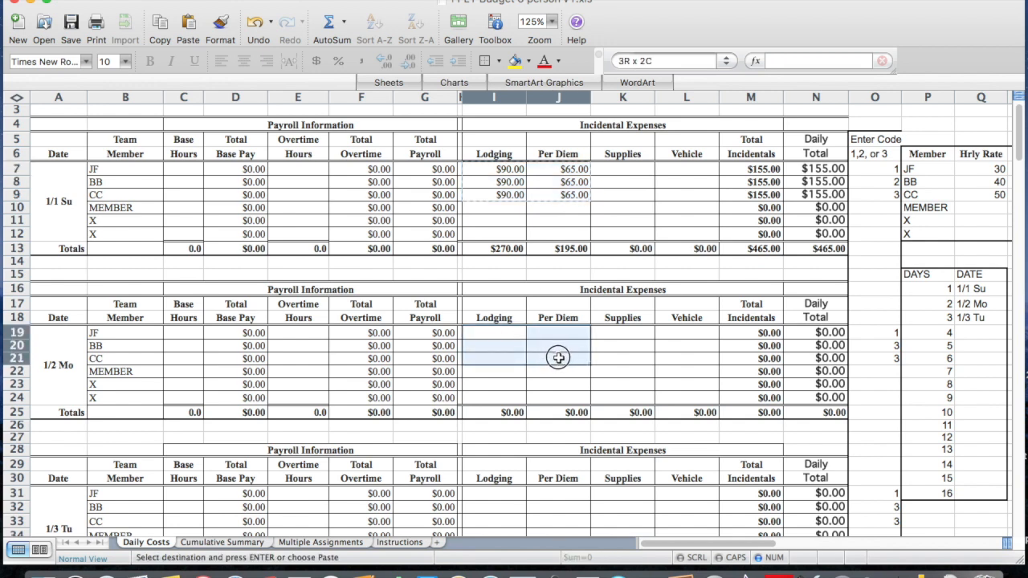
pyautogui.press('super+v')
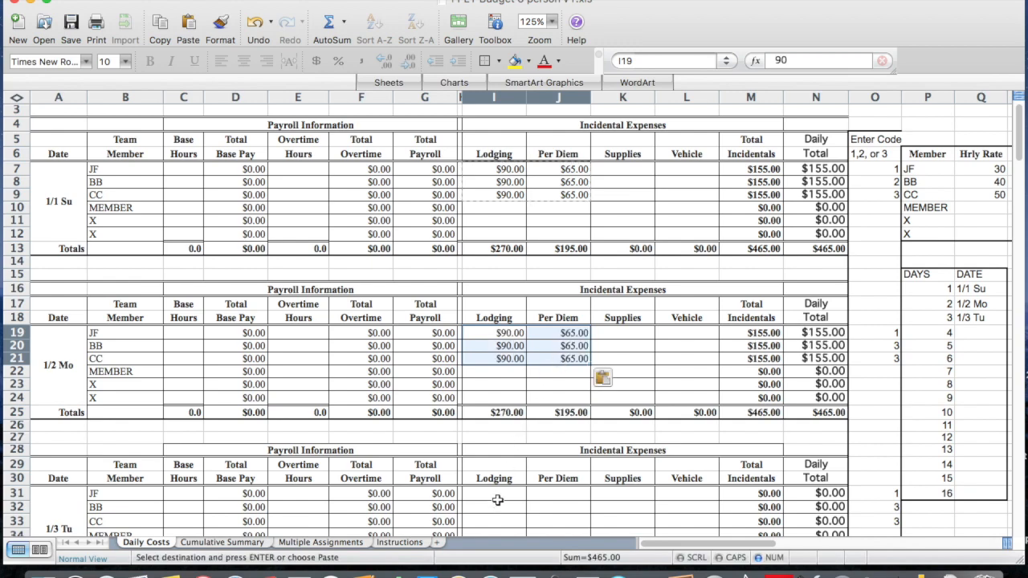
pyautogui.moveTo(497, 499); pyautogui.dragTo(562, 522)
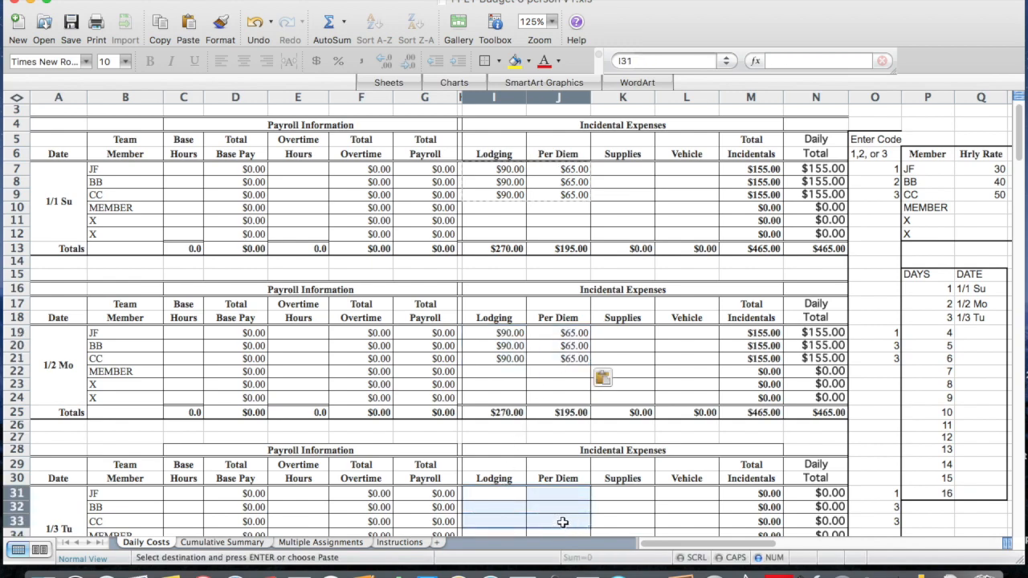
pyautogui.press('super+v')
pyautogui.scroll(-5, 563, 523)
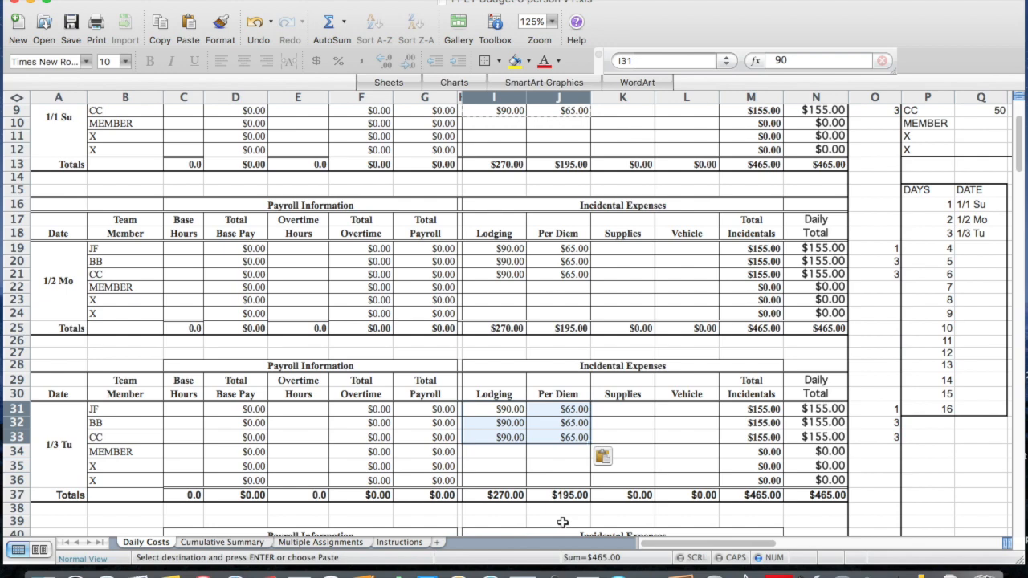
# - Enter a vehicle cost of 400 for JF on 1/1 Su in cell L7
pyautogui.scroll(6, 564, 523)
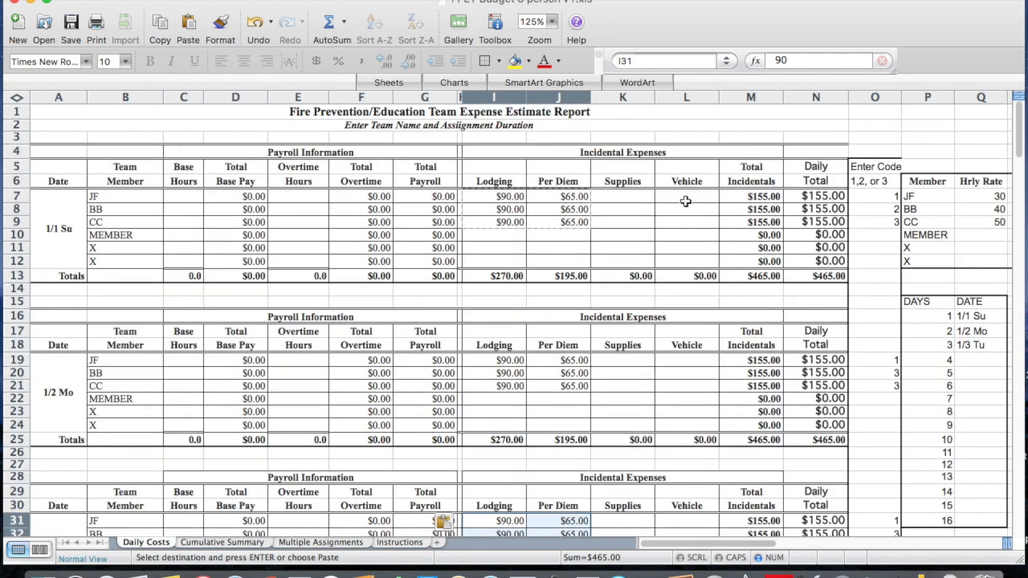
pyautogui.click(697, 195)
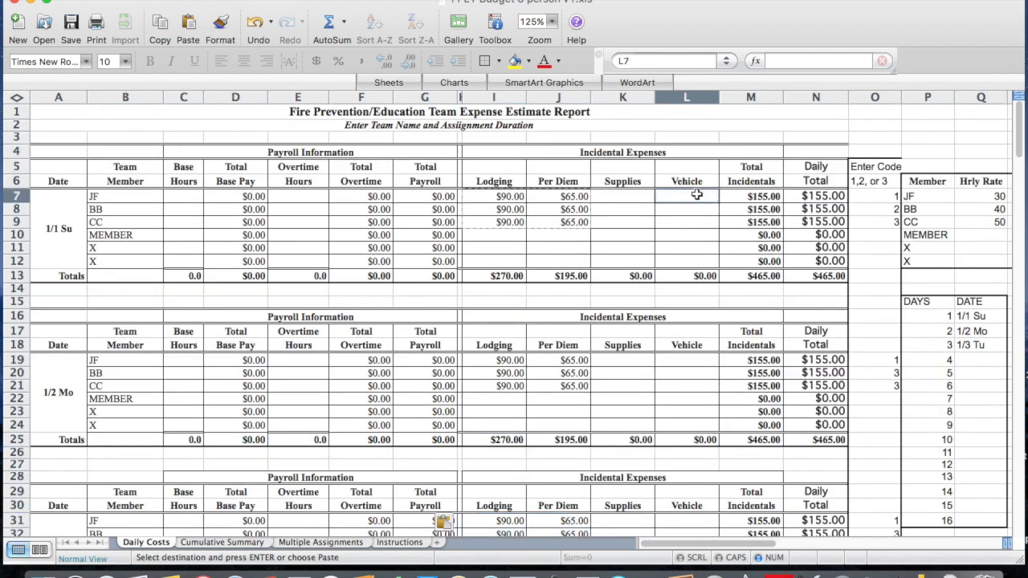
pyautogui.write('400')
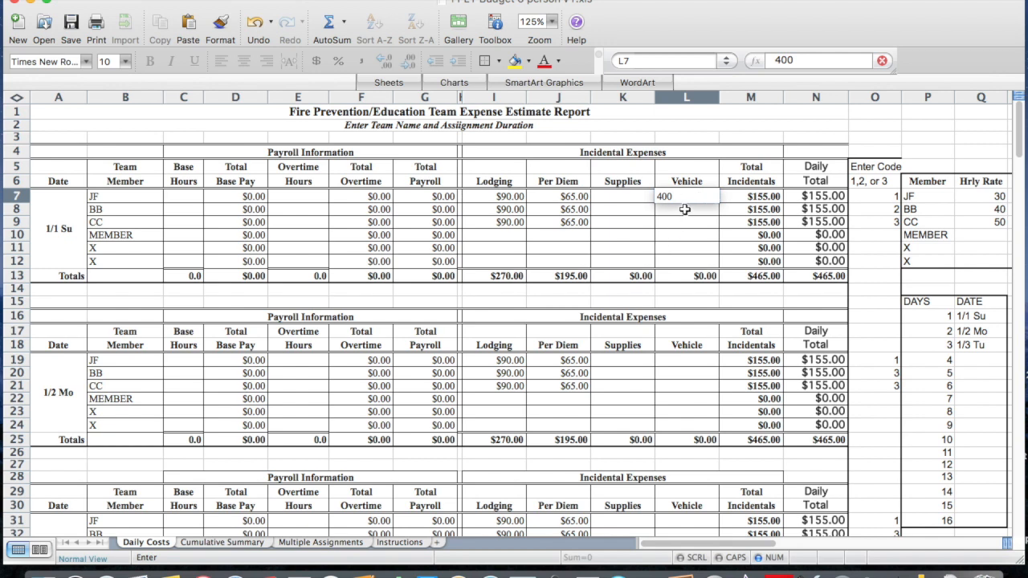
pyautogui.press('Return')
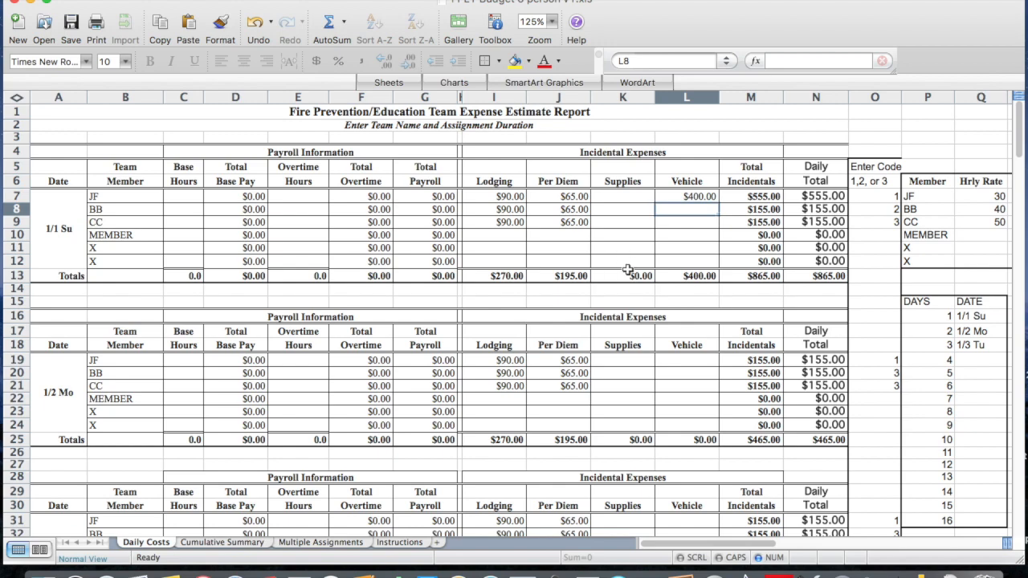
# - Enter inbound flight costs of 500 for JF and 200 for BB in the Flight costs section
pyautogui.scroll(-20, 627, 269)
pyautogui.scroll(15, 628, 270)
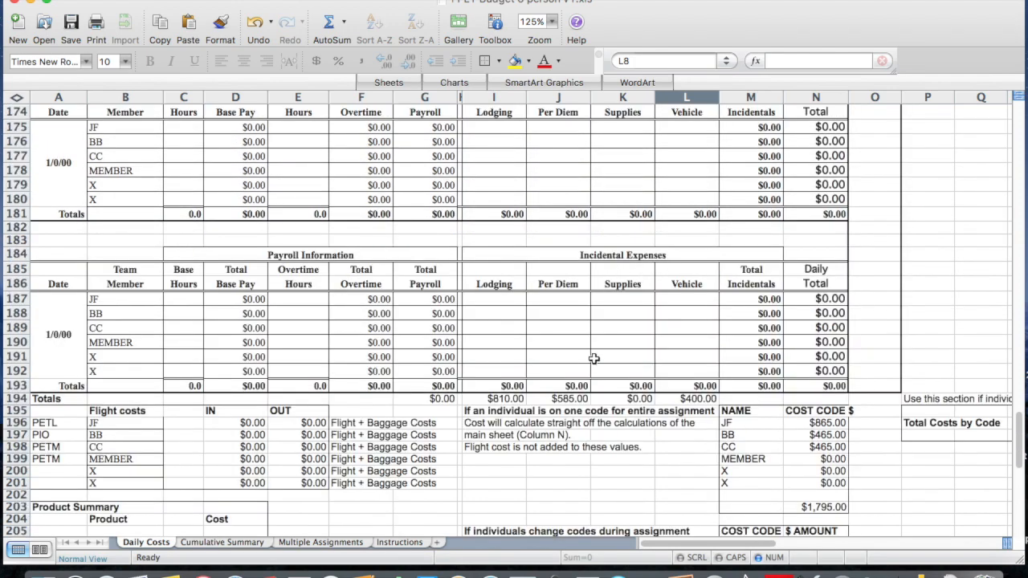
pyautogui.scroll(-3, 593, 358)
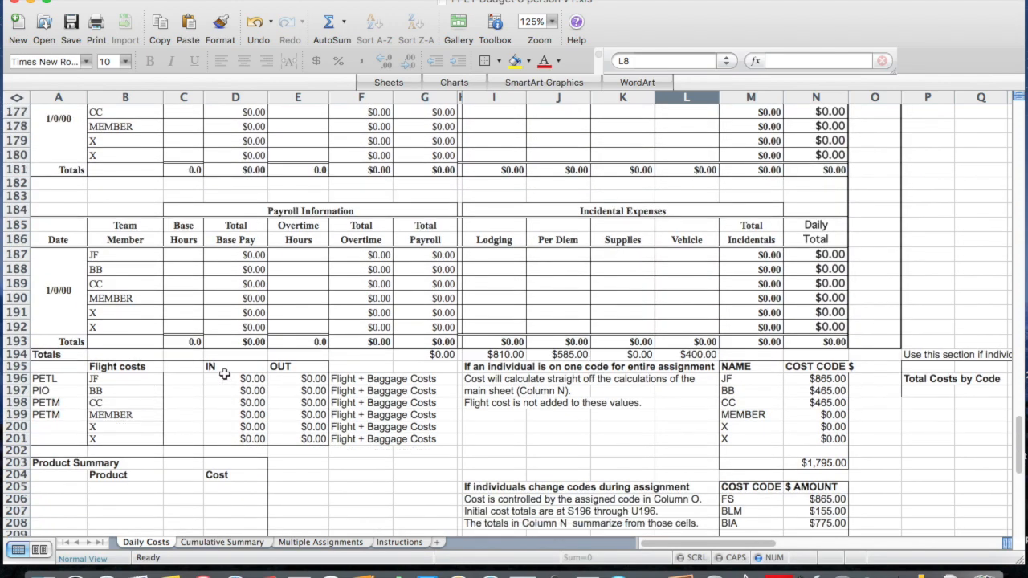
pyautogui.click(249, 380)
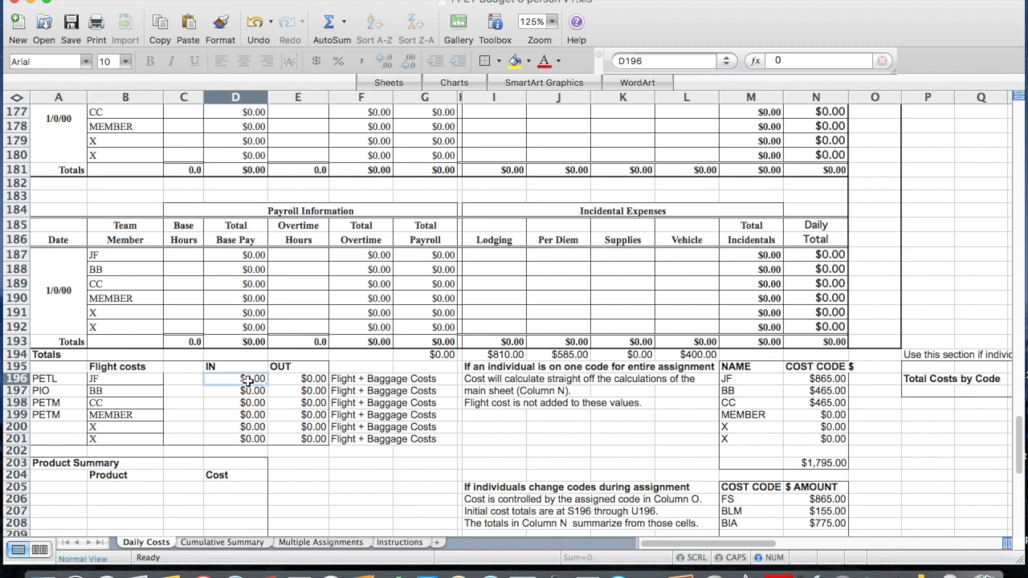
pyautogui.write('500')
pyautogui.press('Return')
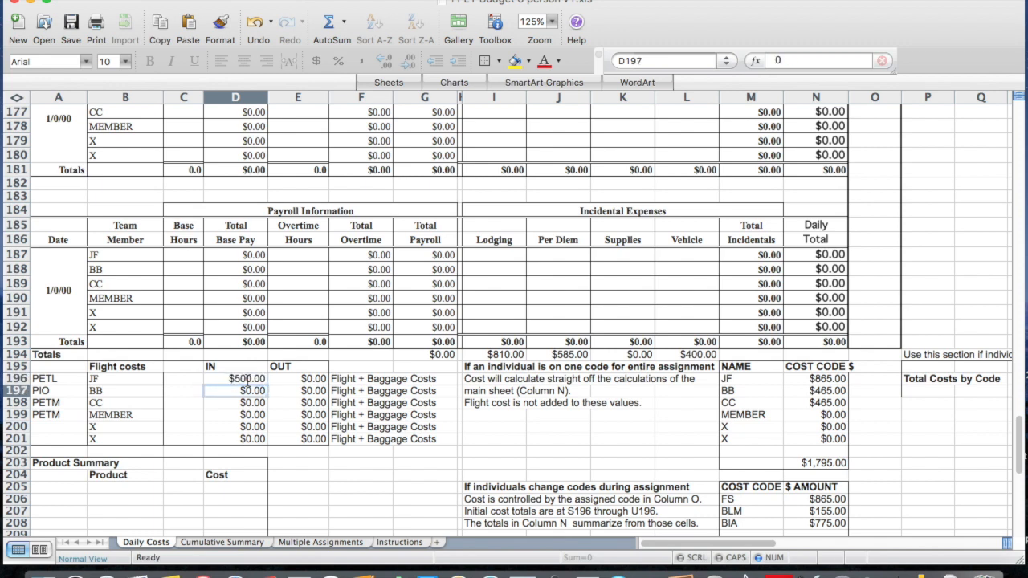
pyautogui.write('200')
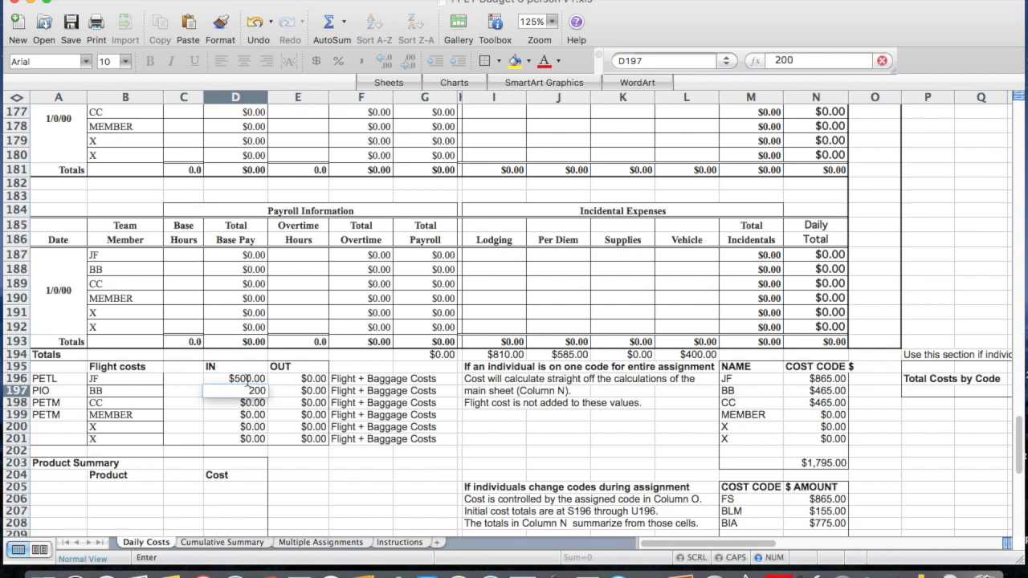
pyautogui.click(285, 404)
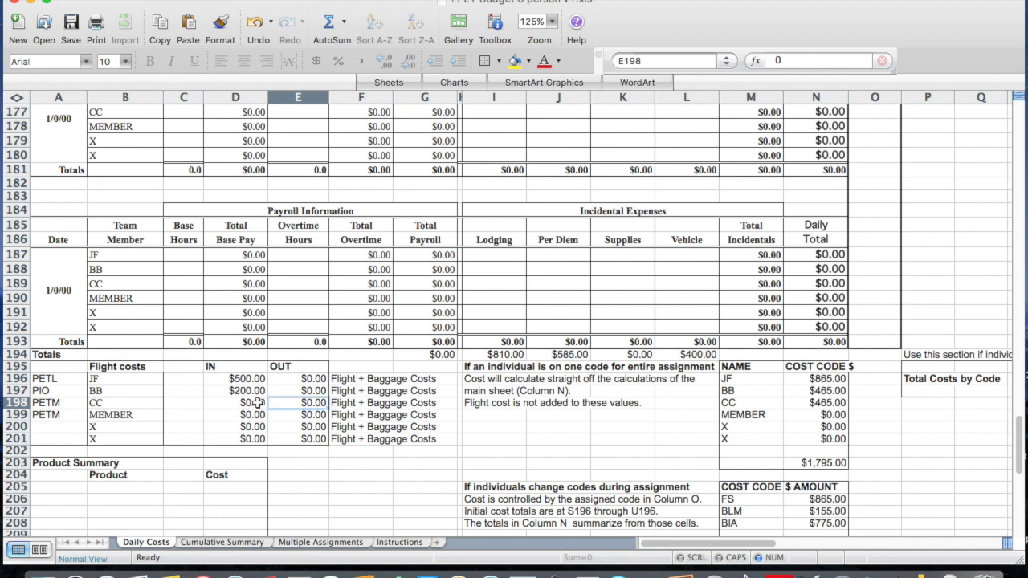
# - Enter a product cost of 200 in cell D205 of the Product Summary
pyautogui.scroll(-3, 256, 403)
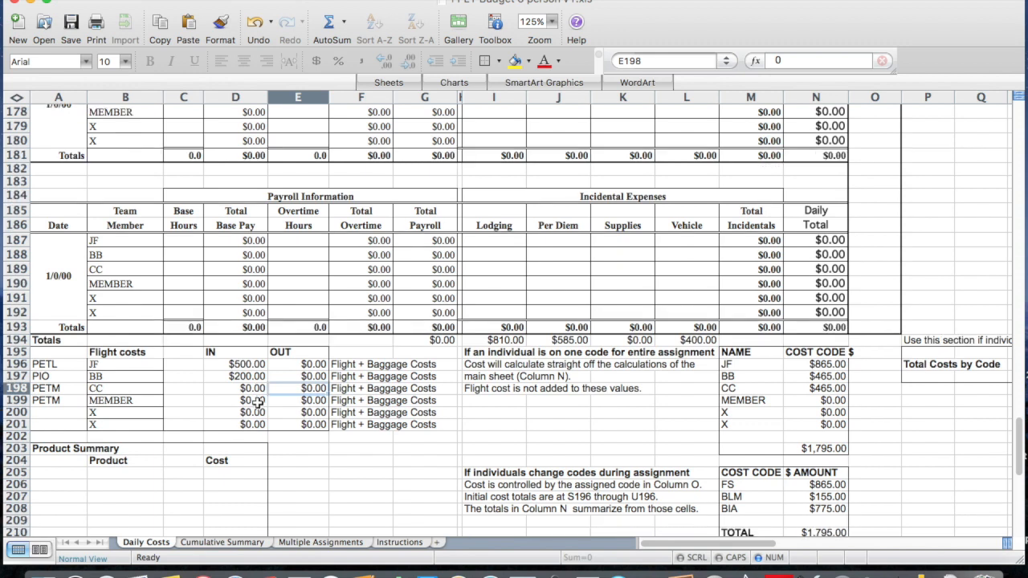
pyautogui.click(225, 446)
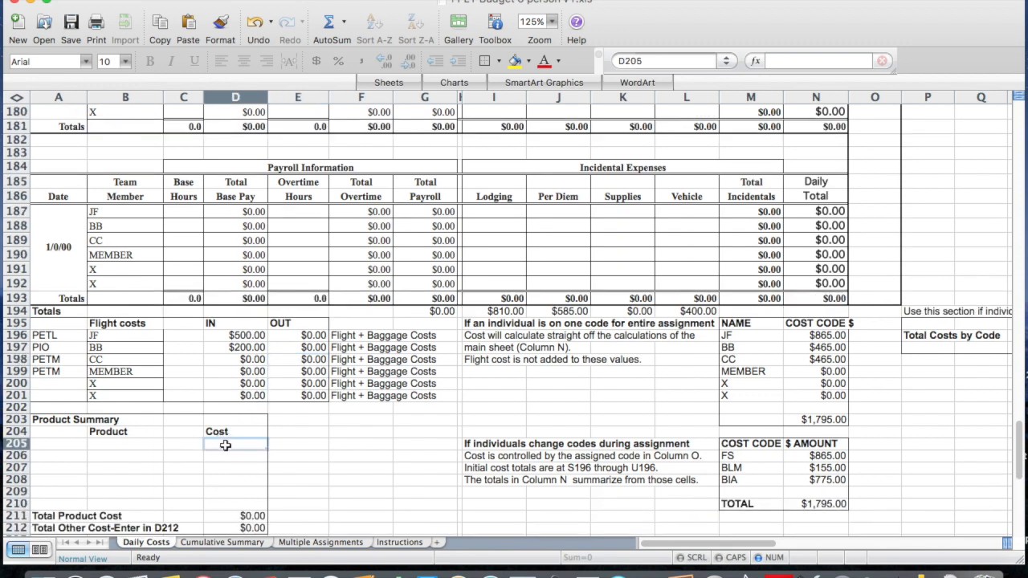
pyautogui.write('200')
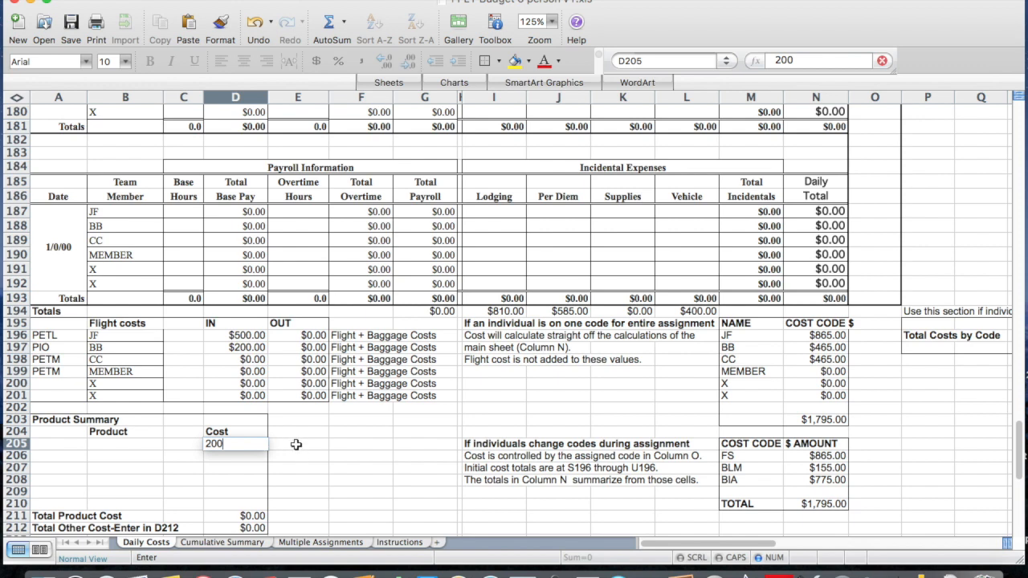
pyautogui.click(188, 445)
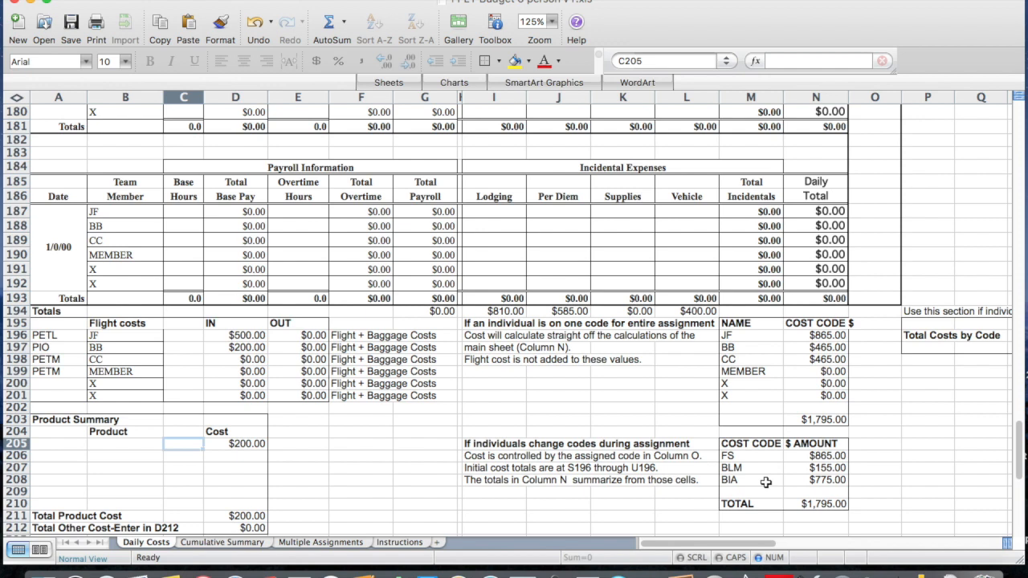
# - Examine the cost code totals below the daily tables and the members' rates and budget code columns beside them
pyautogui.scroll(-1, 765, 482)
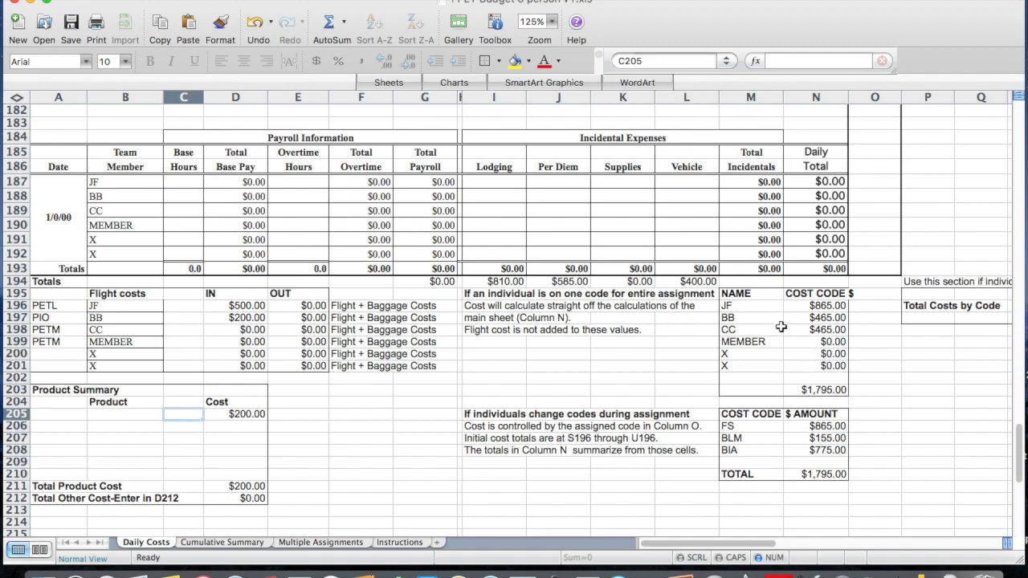
pyautogui.scroll(20, 785, 433)
pyautogui.scroll(20, 785, 432)
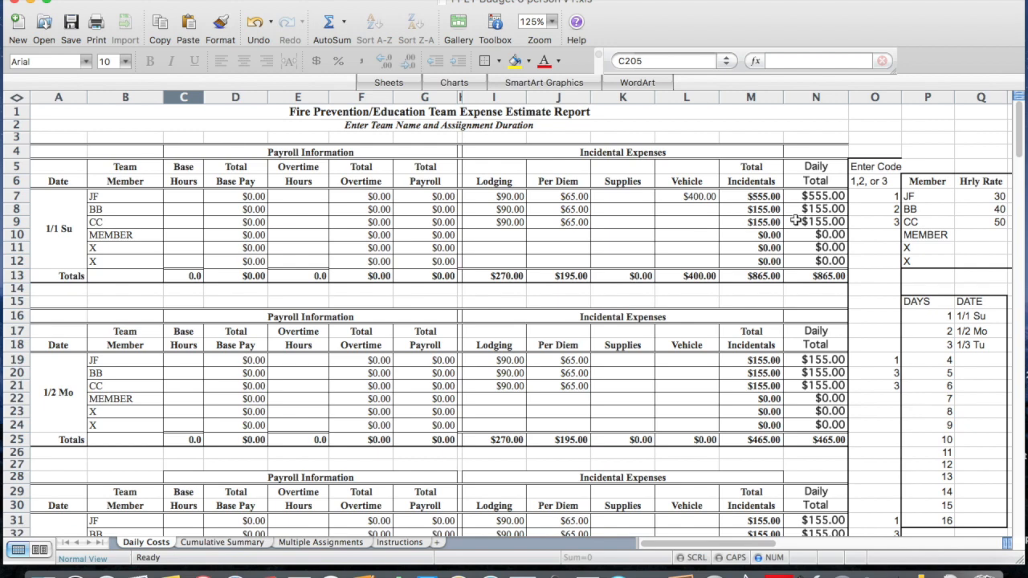
pyautogui.hscroll(4, 796, 222)
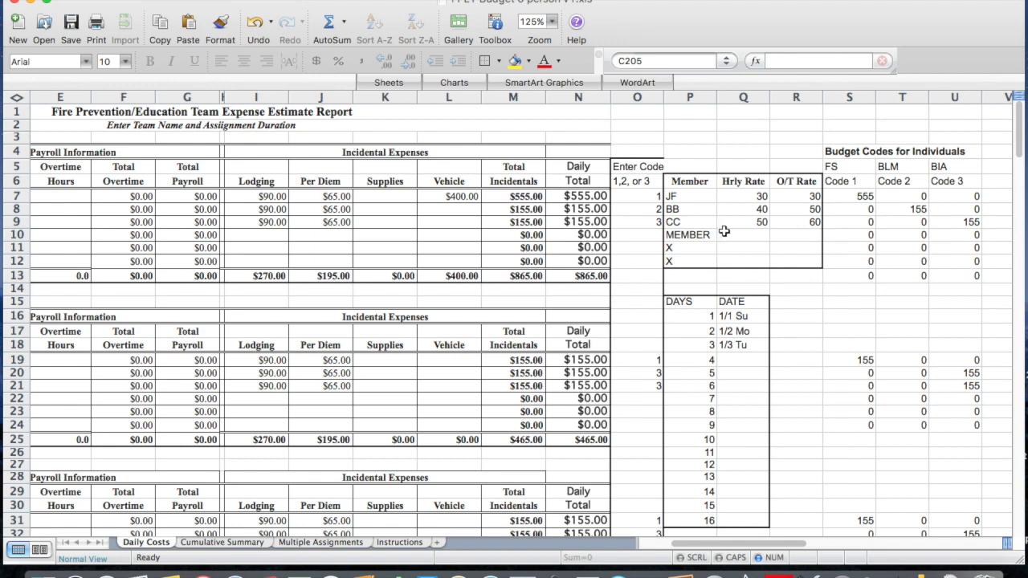
pyautogui.hscroll(-4, 724, 231)
pyautogui.scroll(-3, 724, 232)
pyautogui.scroll(3, 724, 231)
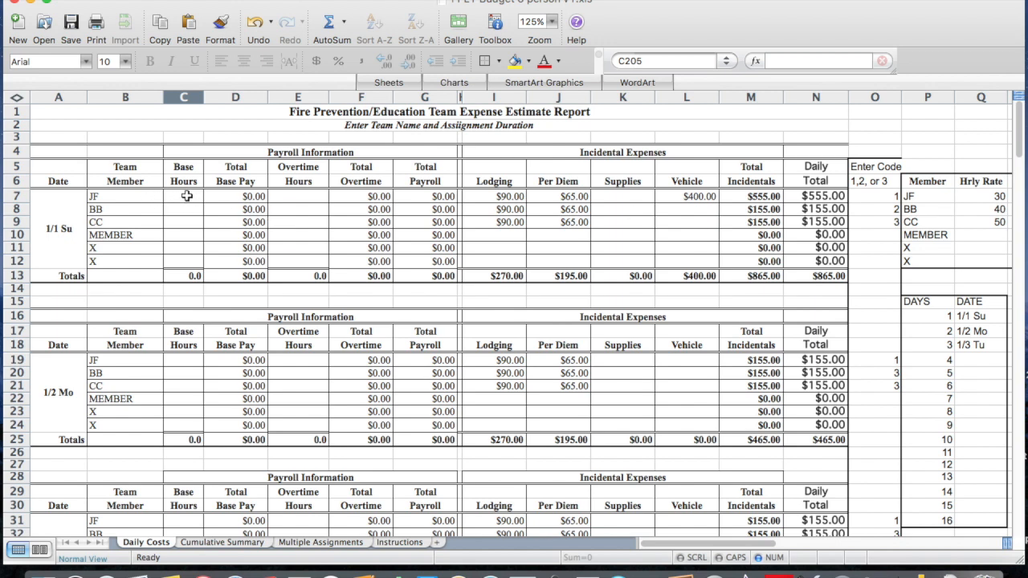
# - Enter base hours of 16 for JF, 14 for BB and 12 for CC on 1/1 Su
pyautogui.click(187, 197)
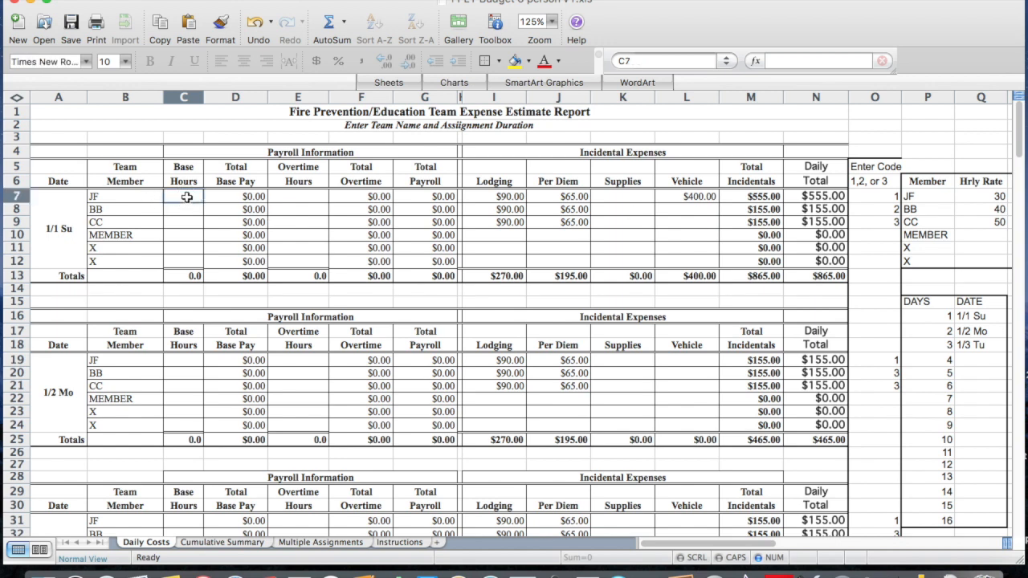
pyautogui.write('1')
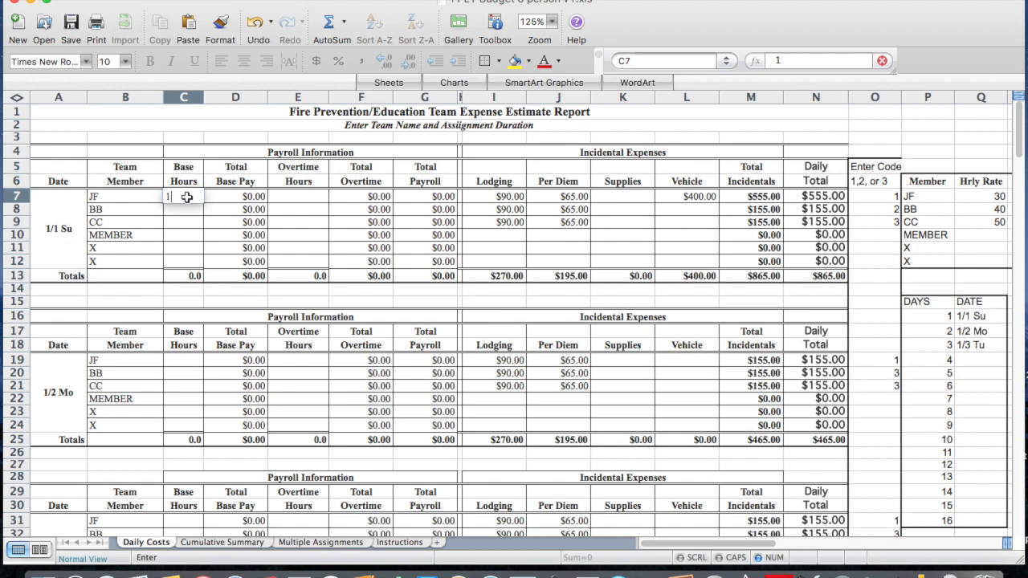
pyautogui.write('6')
pyautogui.press('Return')
pyautogui.write('14')
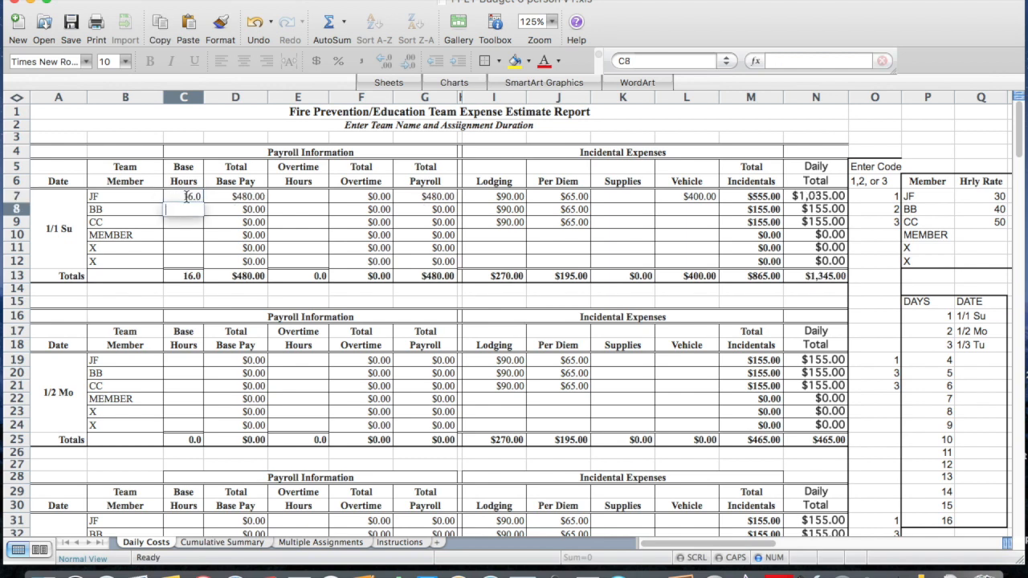
pyautogui.press('Return')
pyautogui.write('12')
pyautogui.press('Return')
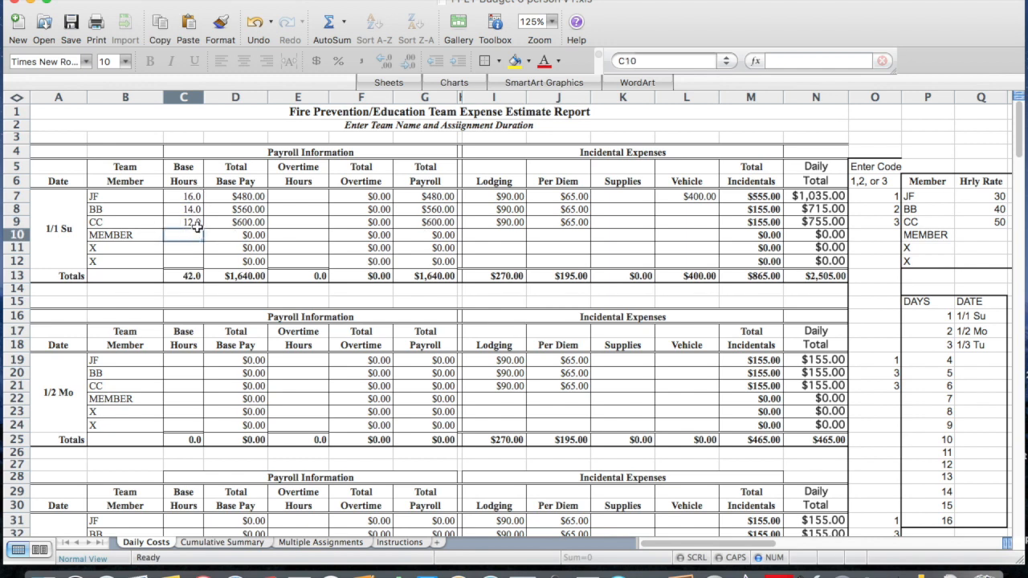
# - Enter base hours of 12 each for JF, BB and CC on 1/2 Mo
pyautogui.click(191, 361)
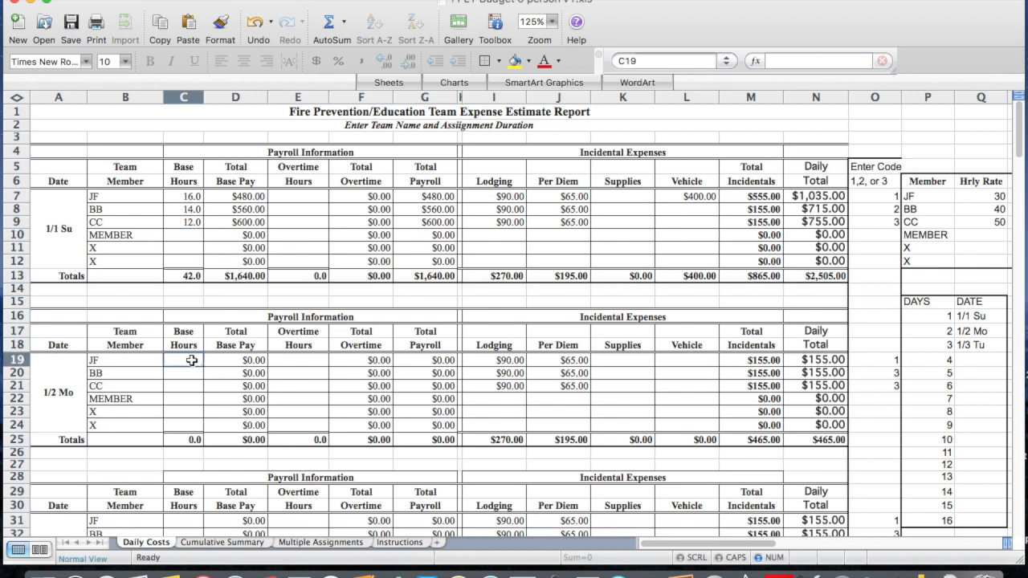
pyautogui.write('12')
pyautogui.press('Return')
pyautogui.write('12')
pyautogui.press('Return')
pyautogui.write('12')
pyautogui.press('Return')
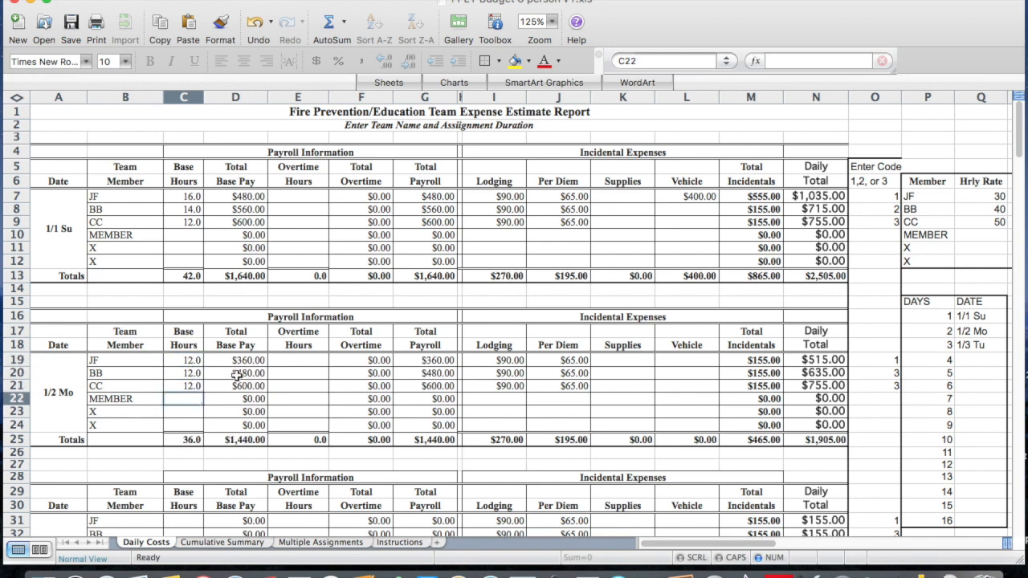
# - Enter base hours of 12 for JF, 8 for BB and 8 for CC on 1/3 Tu
pyautogui.scroll(-5, 236, 376)
pyautogui.scroll(-5, 236, 376)
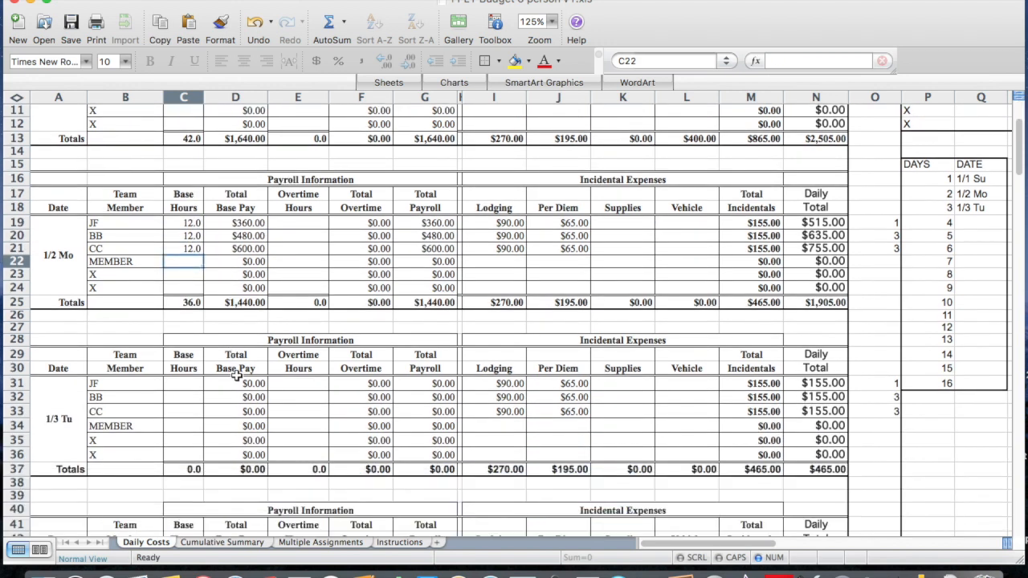
pyautogui.click(193, 384)
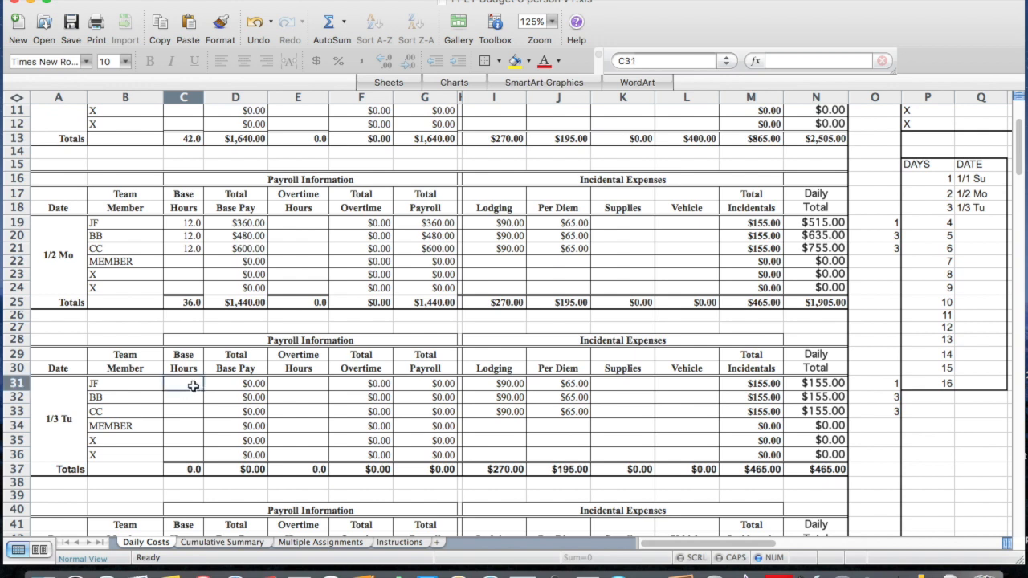
pyautogui.write('12')
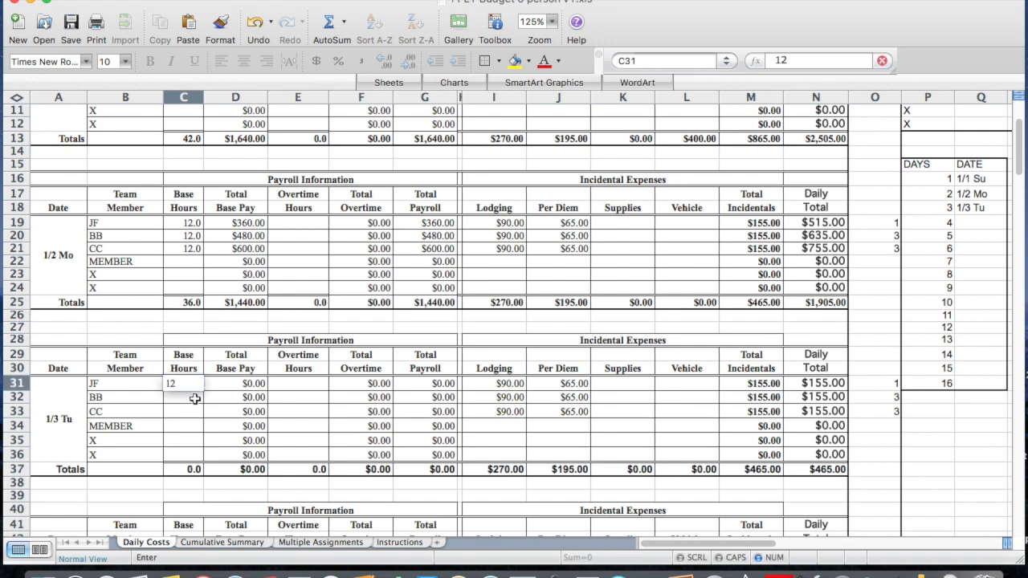
pyautogui.click(188, 397)
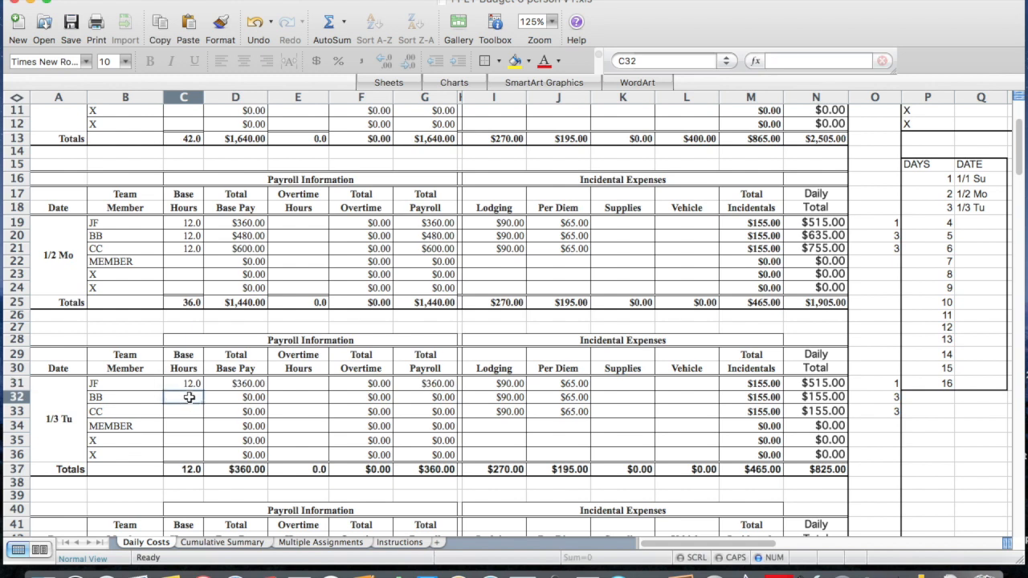
pyautogui.write('8')
pyautogui.press('Return')
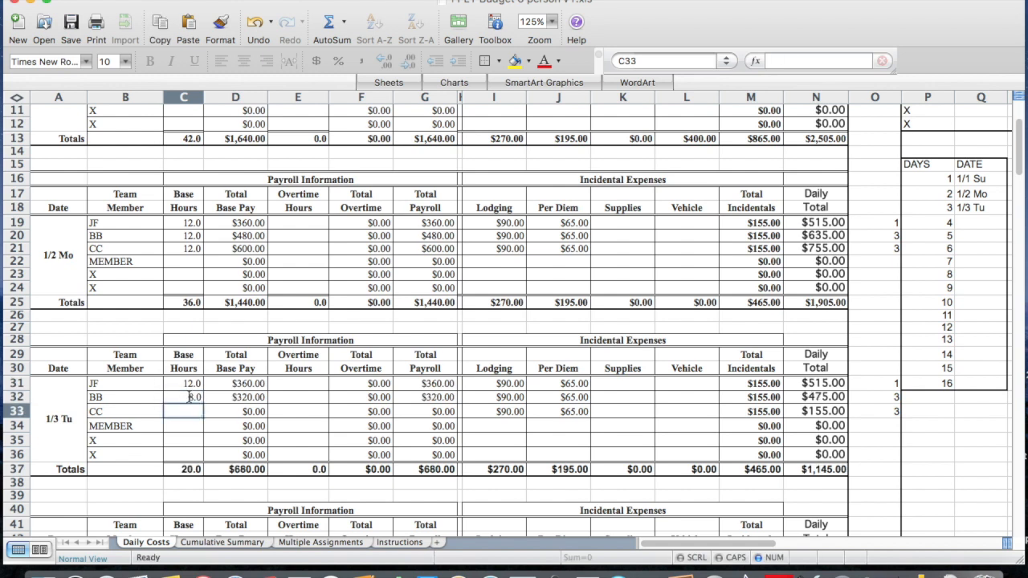
pyautogui.write('8')
pyautogui.press('Return')
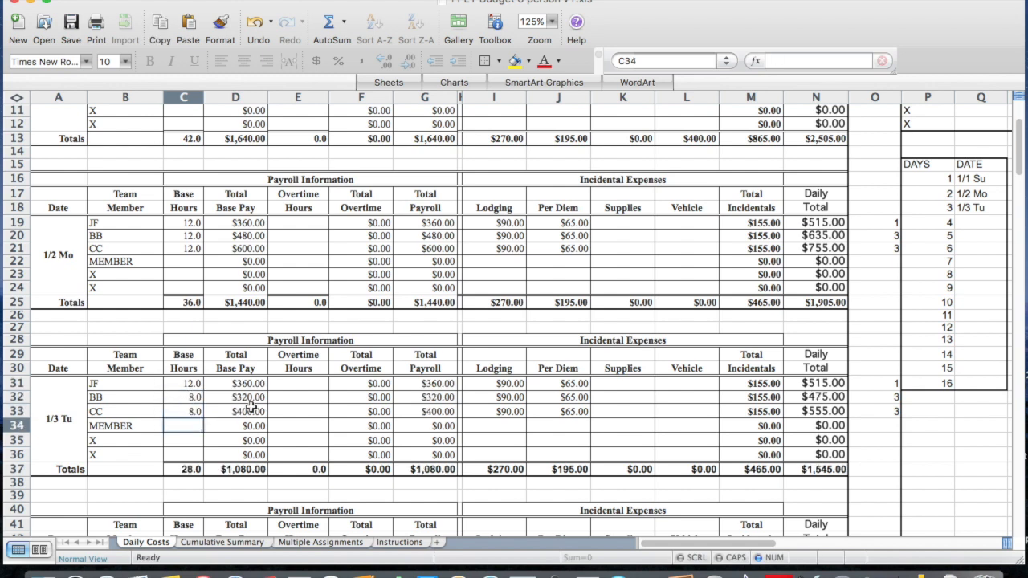
# - Enter overtime hours of 4 each for BB and CC on 1/3 Tu
pyautogui.click(319, 399)
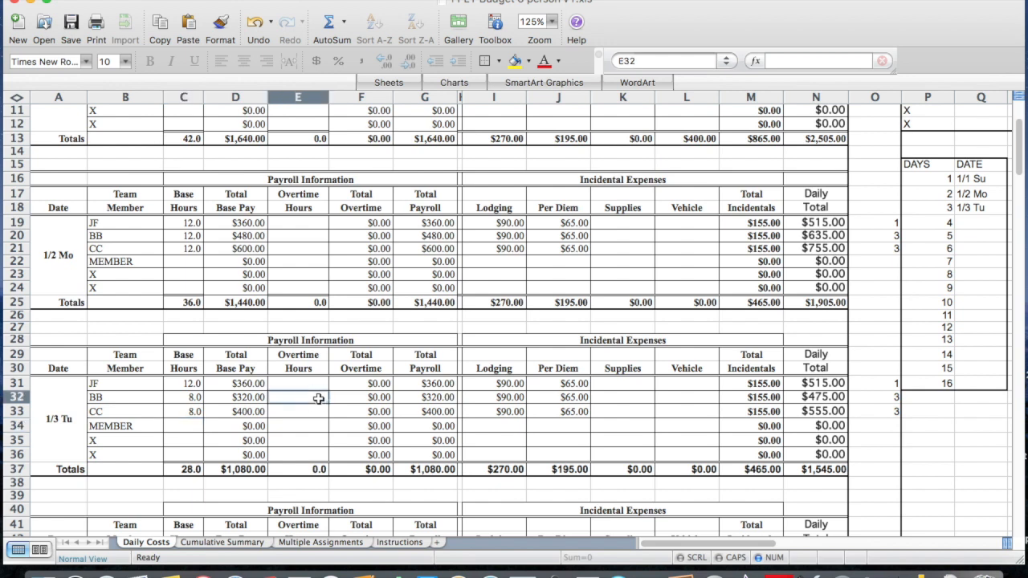
pyautogui.write('4')
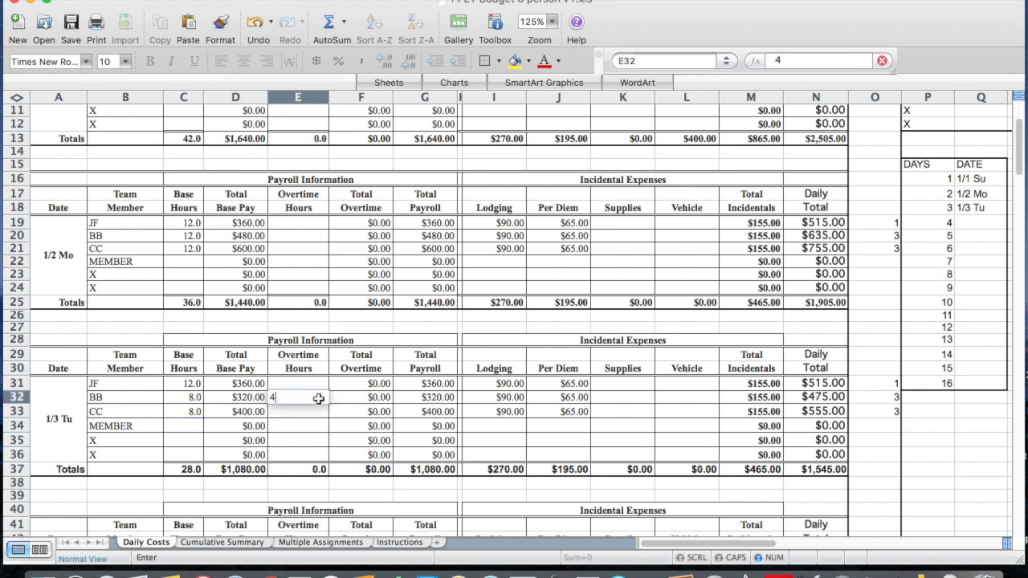
pyautogui.press('Return')
pyautogui.write('4')
pyautogui.press('Return')
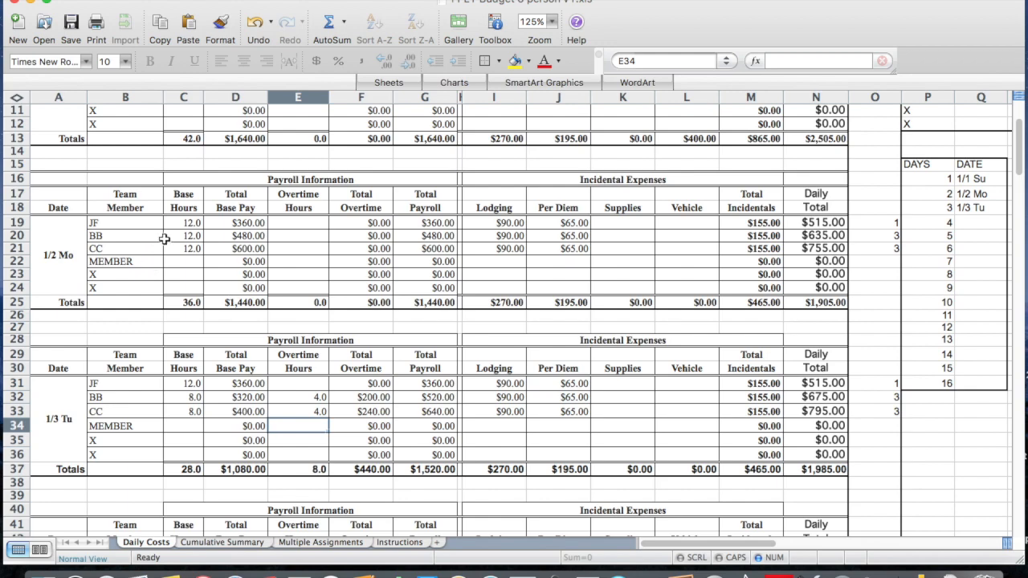
# - Review the daily tables and cost code totals on Daily Costs, and the assignment summary on the Cumulative Summary sheet
pyautogui.scroll(5, 164, 238)
pyautogui.scroll(-5, 164, 239)
pyautogui.scroll(5, 303, 252)
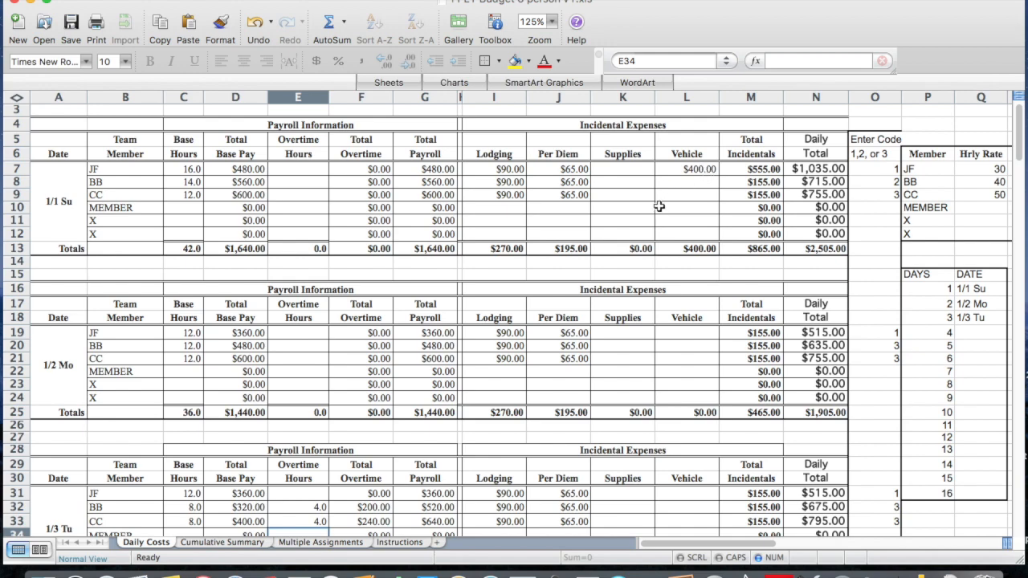
pyautogui.scroll(-20, 658, 208)
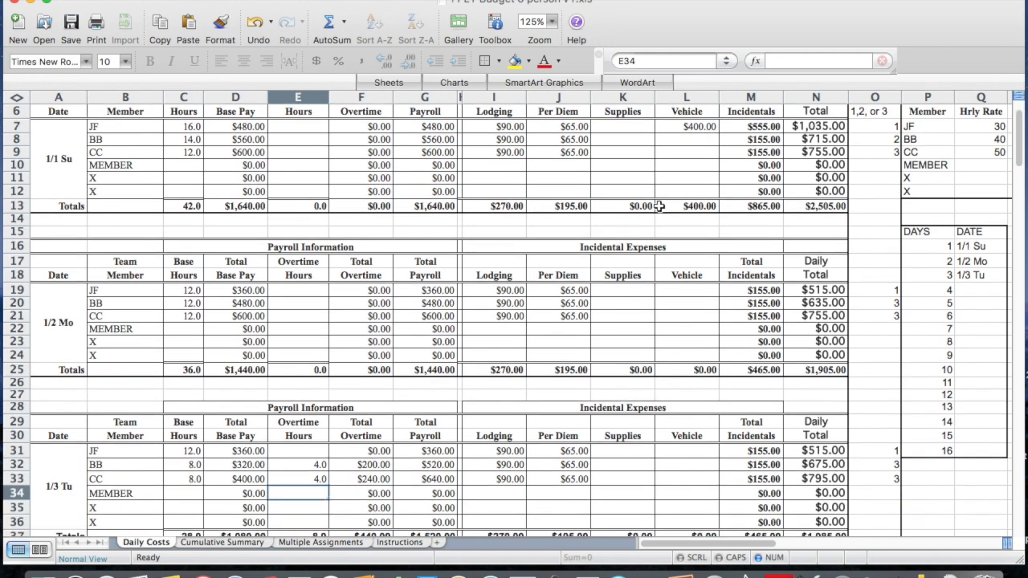
pyautogui.scroll(-20, 659, 212)
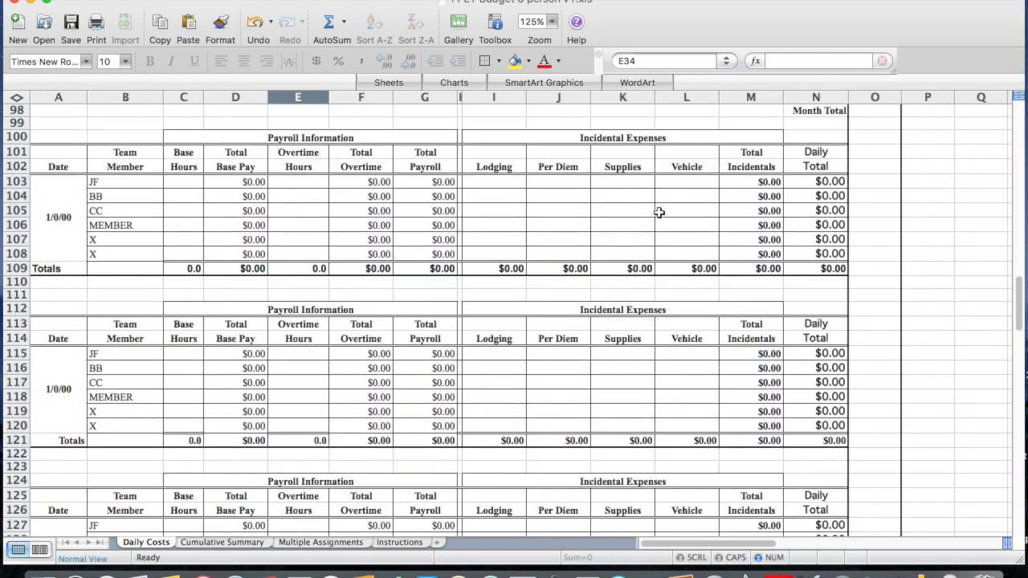
pyautogui.scroll(-6, 659, 212)
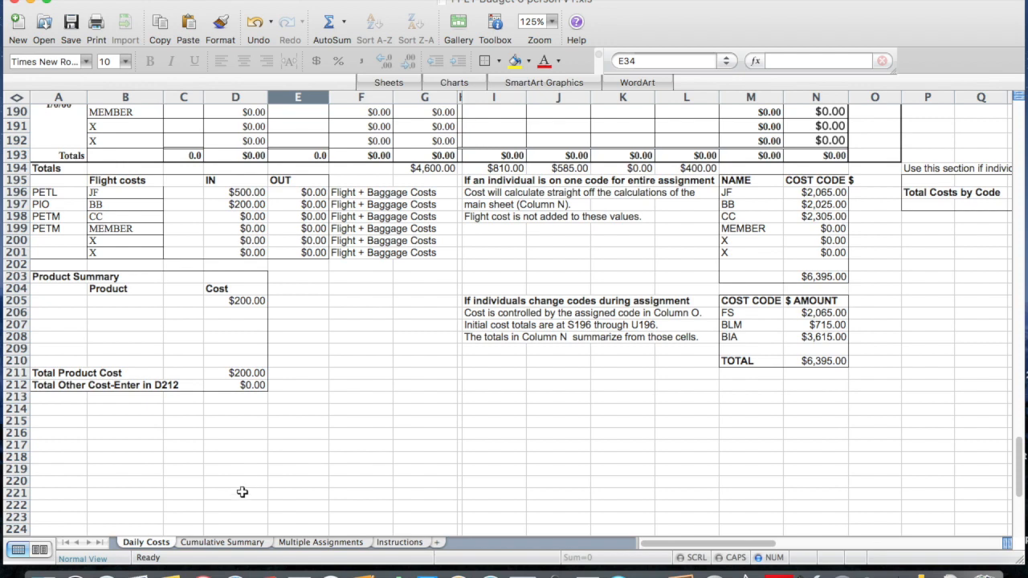
pyautogui.click(218, 543)
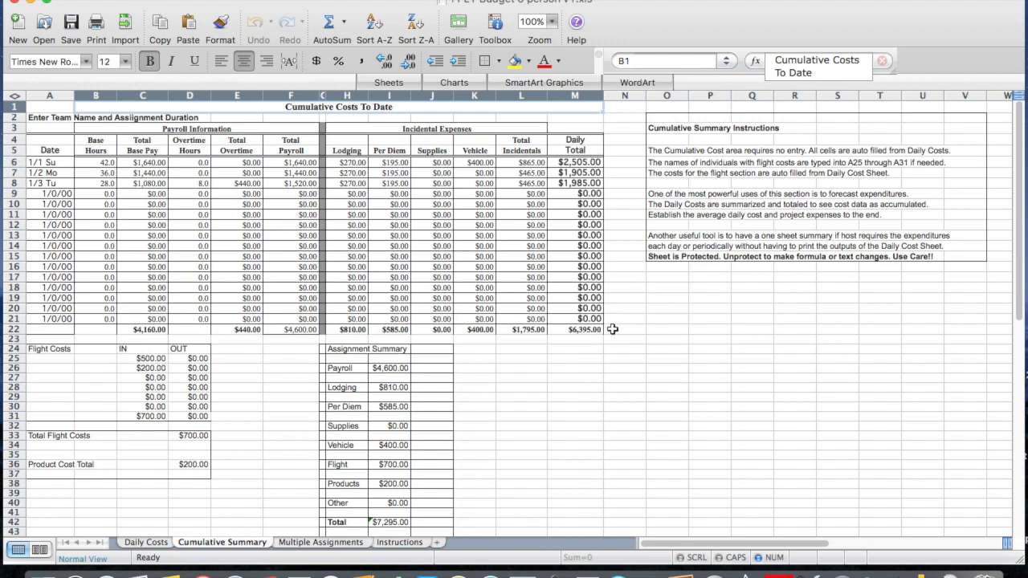
pyautogui.scroll(-5, 611, 329)
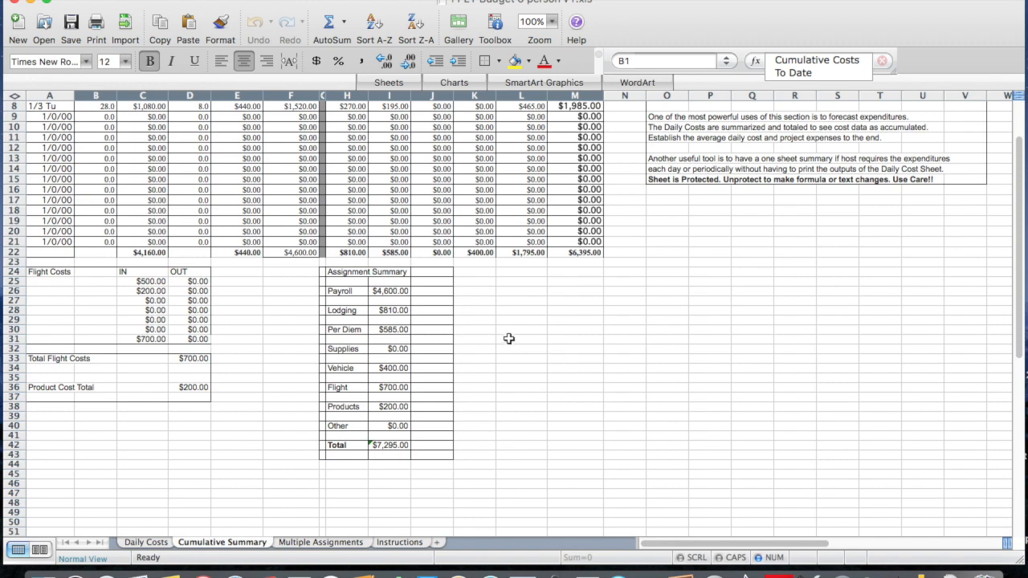
# - Examine the Cumulative Summary's daily costs and assignment summary alongside the Multiple Assignments sheet's expenditure report and individual team cost tables
pyautogui.scroll(3, 508, 339)
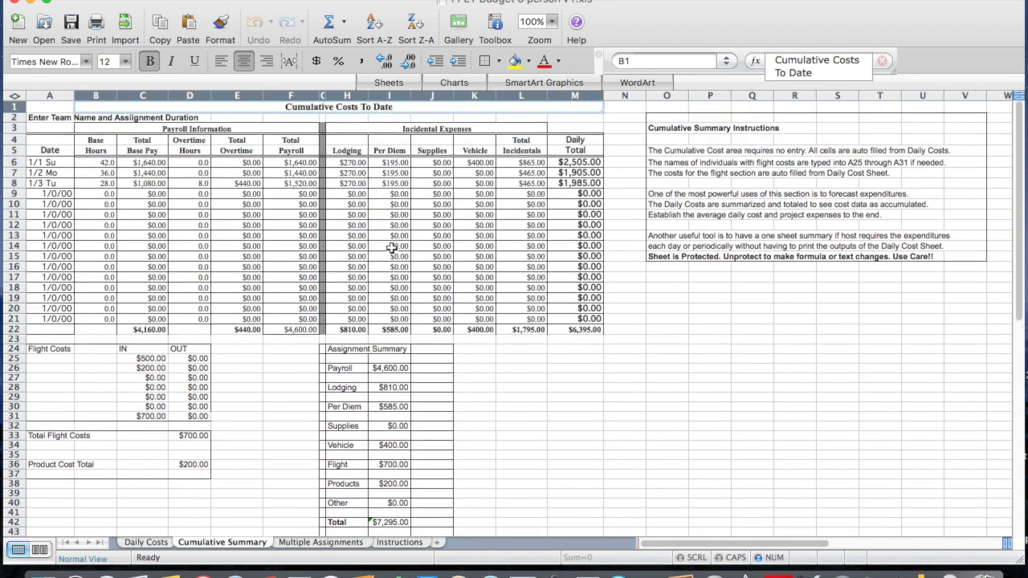
pyautogui.scroll(-1, 392, 249)
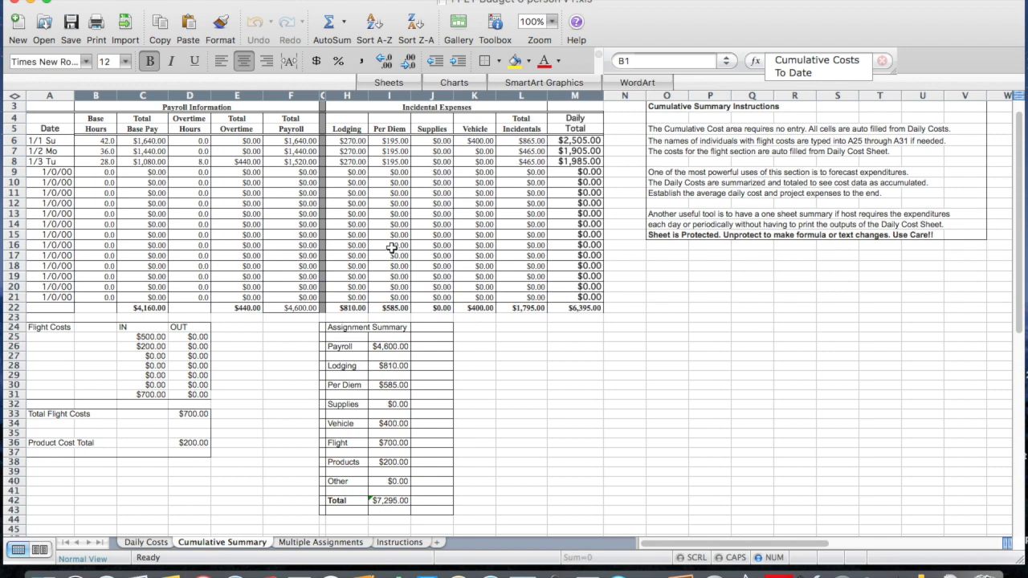
pyautogui.click(320, 543)
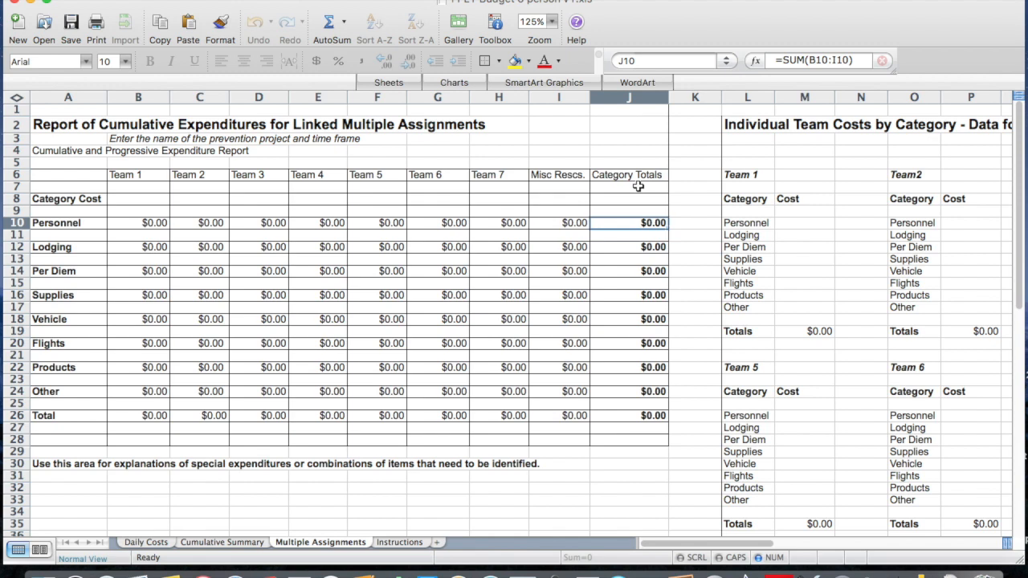
pyautogui.hscroll(5, 638, 187)
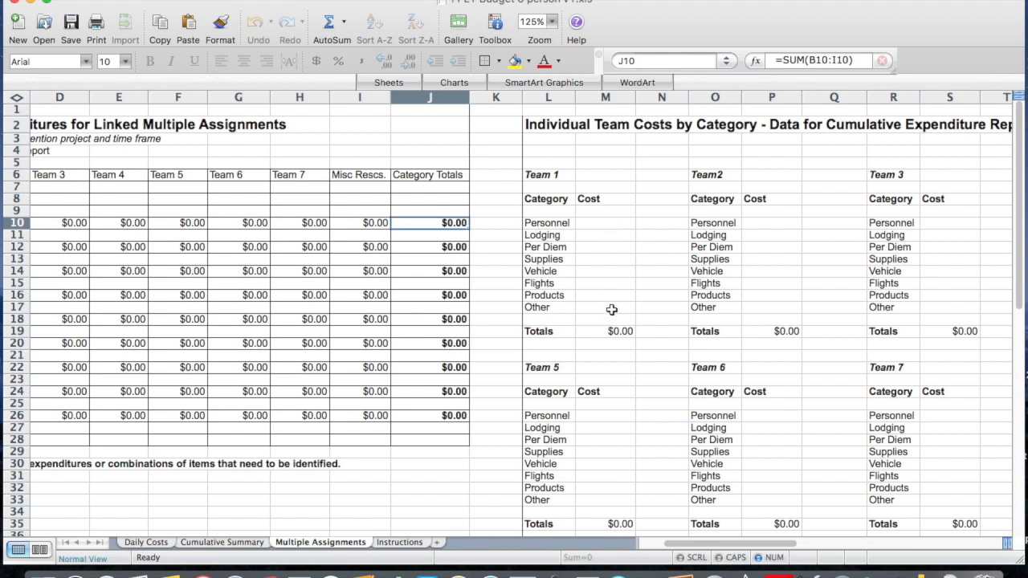
pyautogui.click(217, 544)
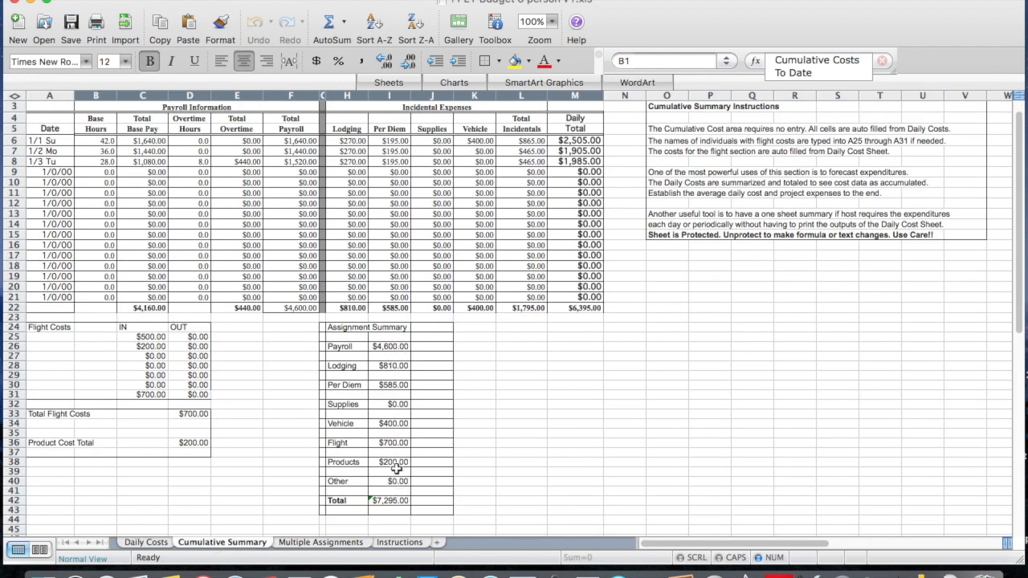
pyautogui.click(318, 545)
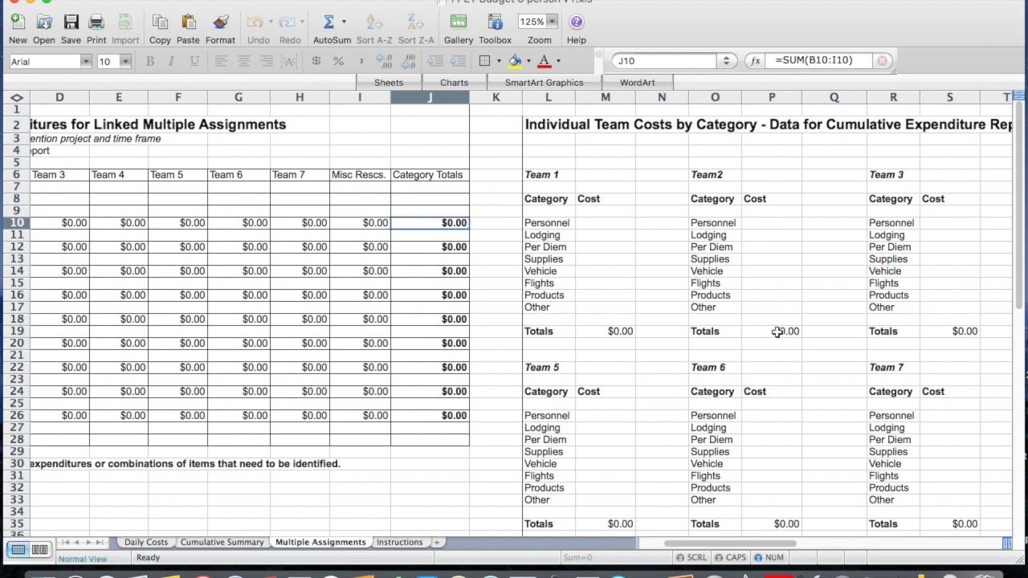
pyautogui.hscroll(-3, 155, 237)
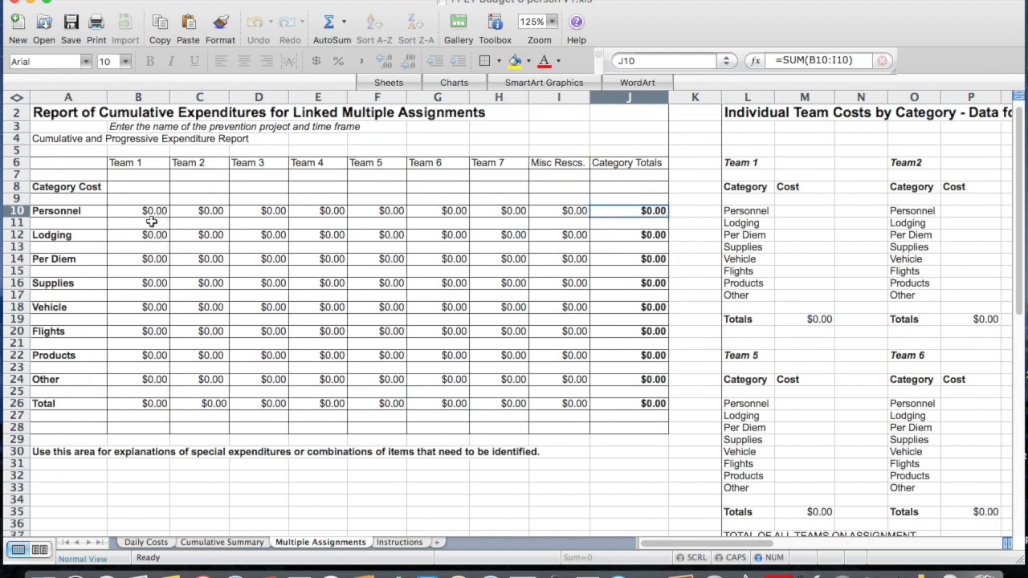